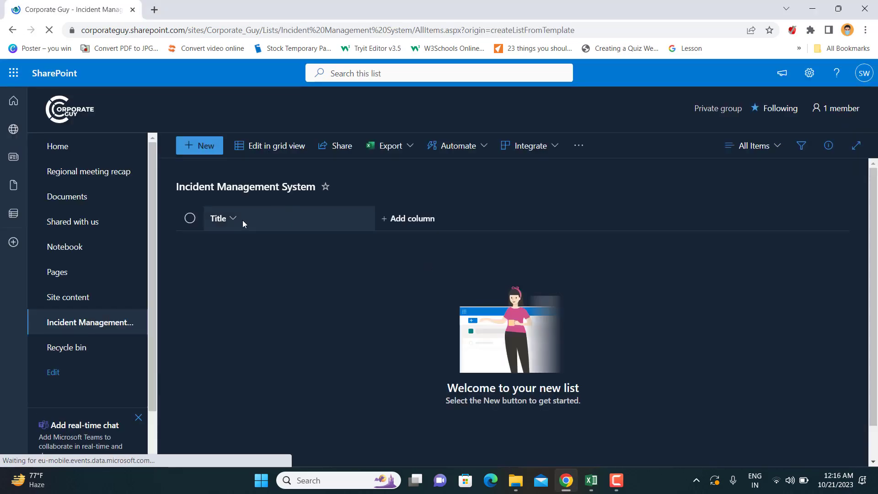
Rename the Title column to "Title of incident" and create a date and time column named "Date of incident".
click(238, 221)
mouse_move(256, 325)
click(325, 325)
text(of incident)
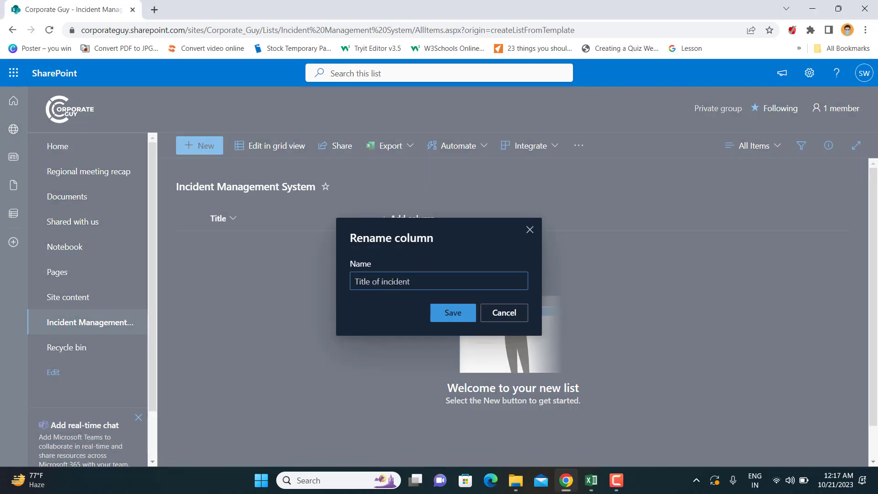
click(449, 313)
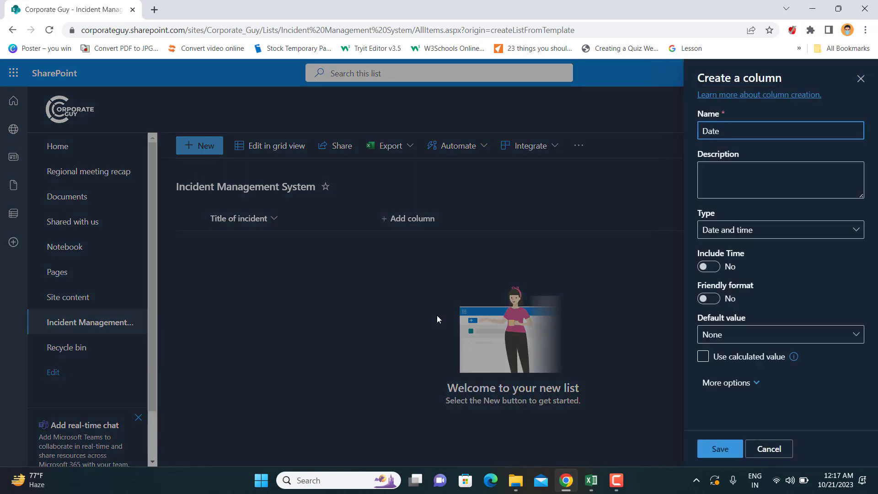
text(of incident)
click(721, 449)
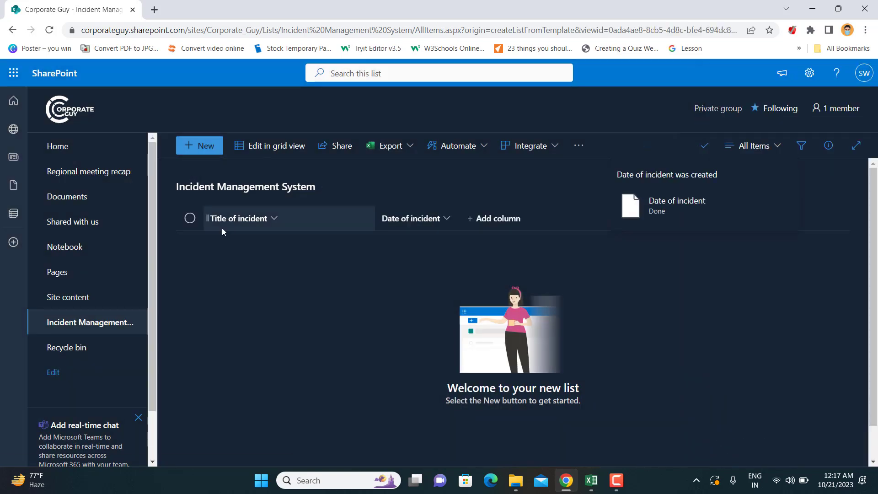
Start a new Choice column named "Location" in the Incident Management System list.
click(494, 218)
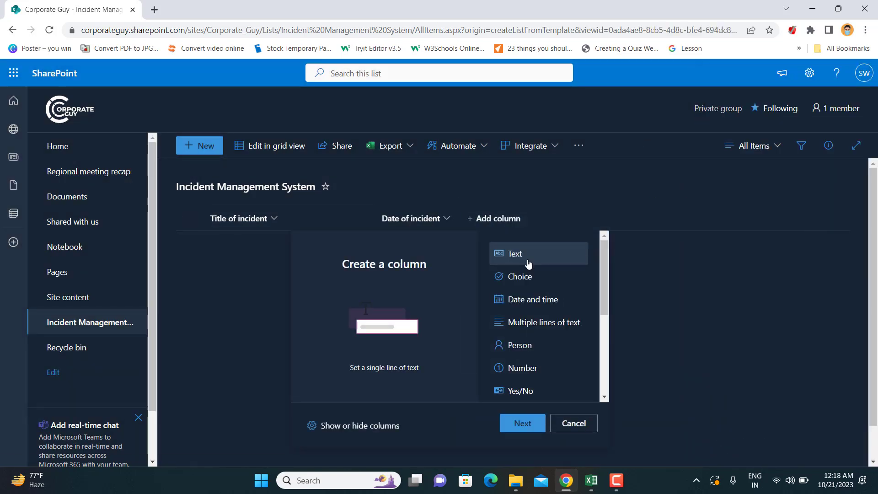
click(520, 276)
click(523, 423)
text(Location)
Define the Location choices as Zone 1, Zone 2, Zone 3 and Zone 4, and save the column.
click(724, 273)
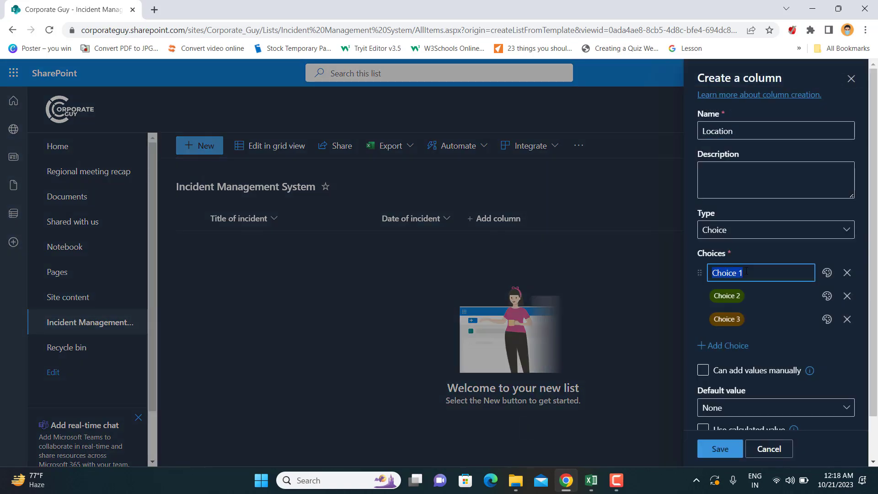
text(Zone 1)
key(Tab)
text(Zone 2)
key(Tab)
text(Zone 3)
key(Return)
text(Zone 4)
click(764, 366)
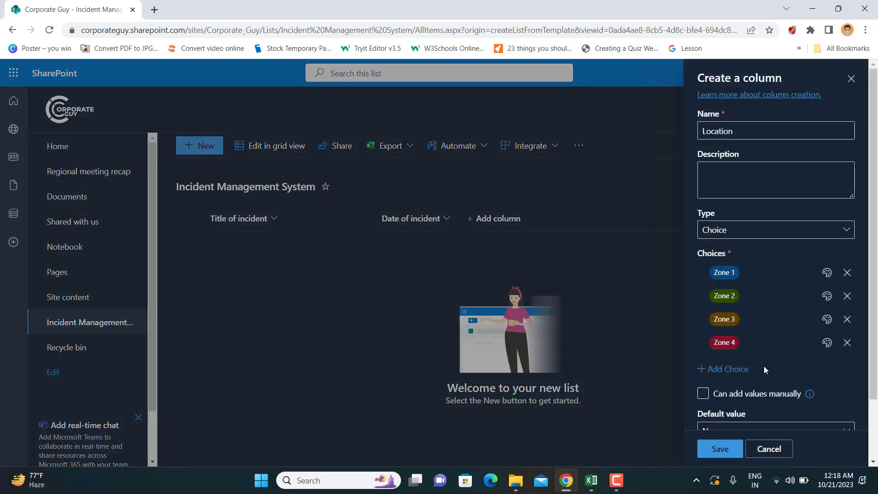
click(721, 448)
Add a single line of text column named "Reported by" to the list.
click(580, 218)
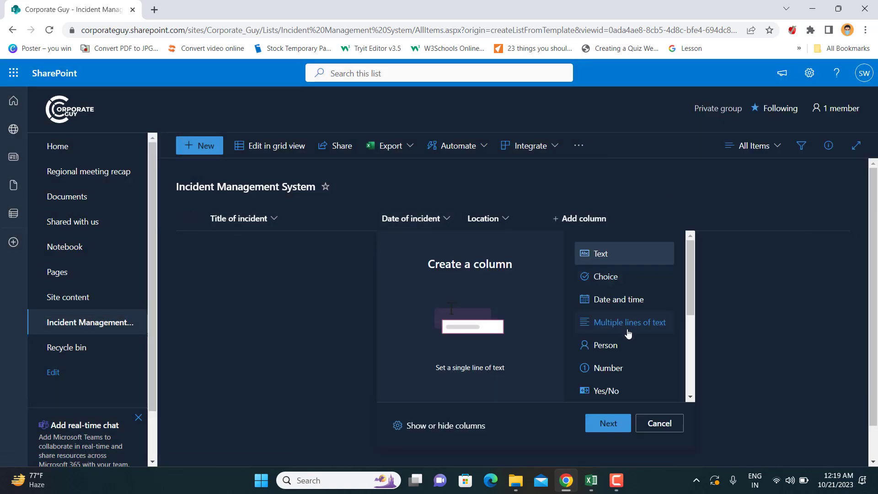
click(602, 255)
click(609, 423)
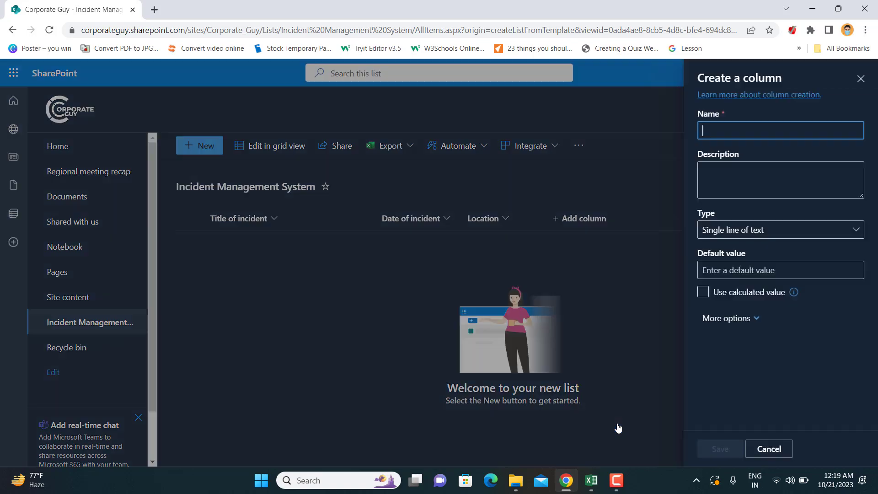
text(Reported by)
key(Return)
Add a Choice column named "Type of incident" with the choices People, Property and Both.
click(661, 218)
click(602, 328)
click(609, 423)
text(Type of incident)
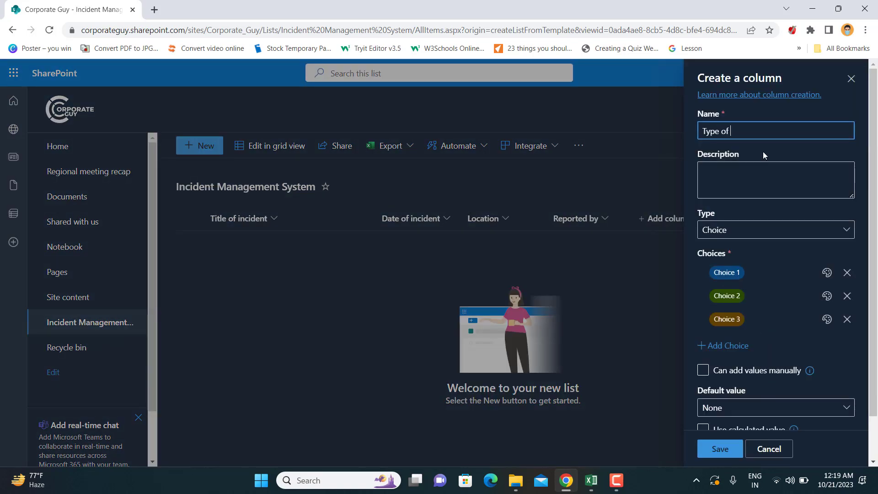
click(724, 273)
text(People)
key(Tab)
text(Property)
key(Tab)
text(Data)
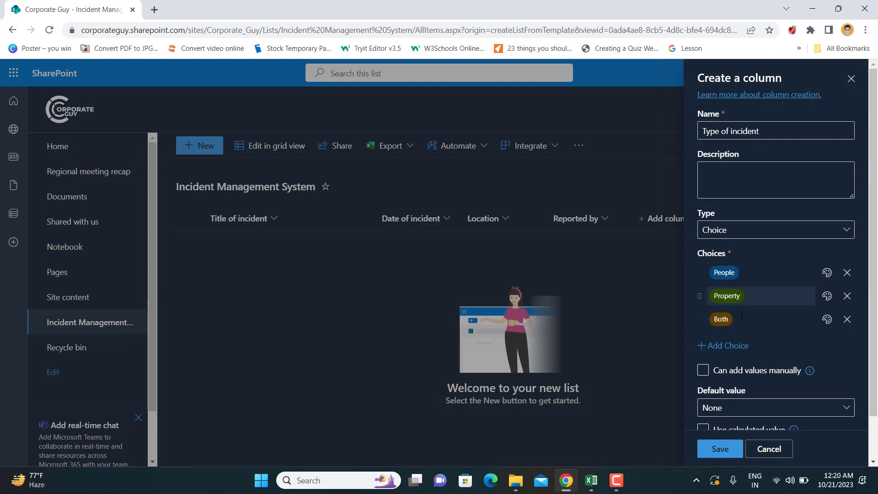
key(Return)
Start a Choice column named "Category of incident" and set its first choice to Theft.
click(735, 218)
click(602, 328)
click(608, 423)
text(Category of incident)
click(727, 273)
text(Theft)
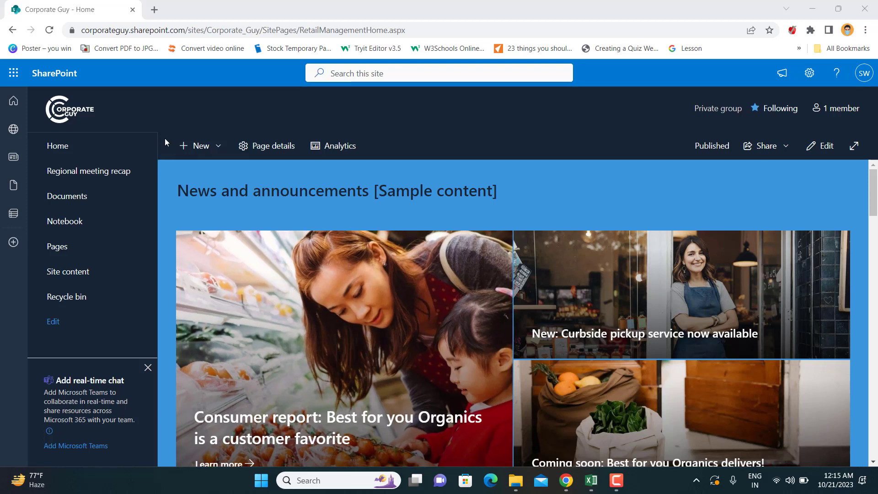
Create a blank list named "Incident Management System" on the site, shown in the site navigation.
click(210, 153)
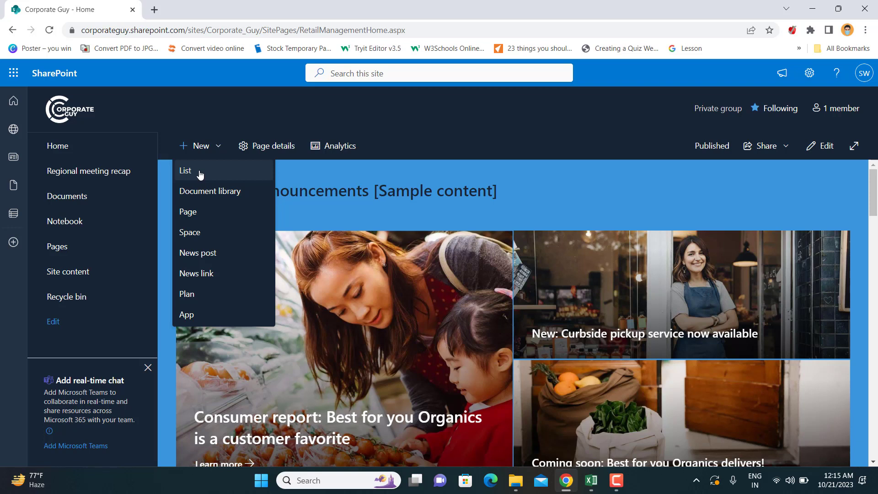
click(200, 174)
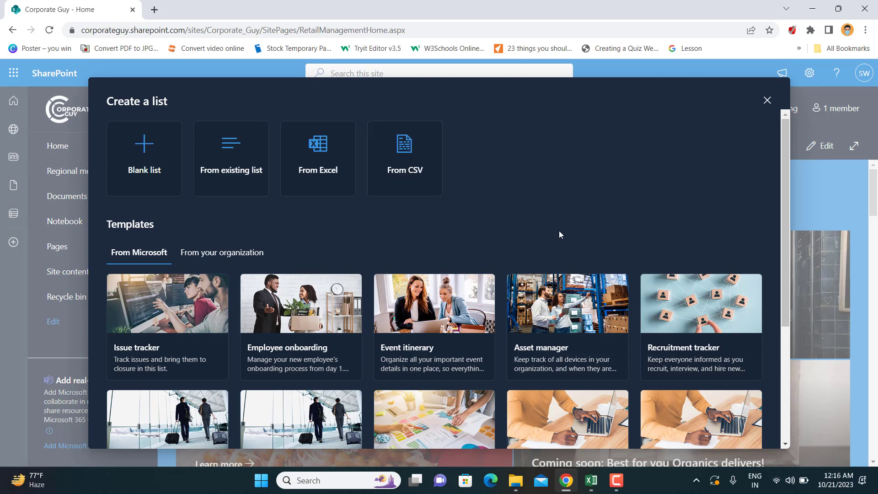
click(147, 164)
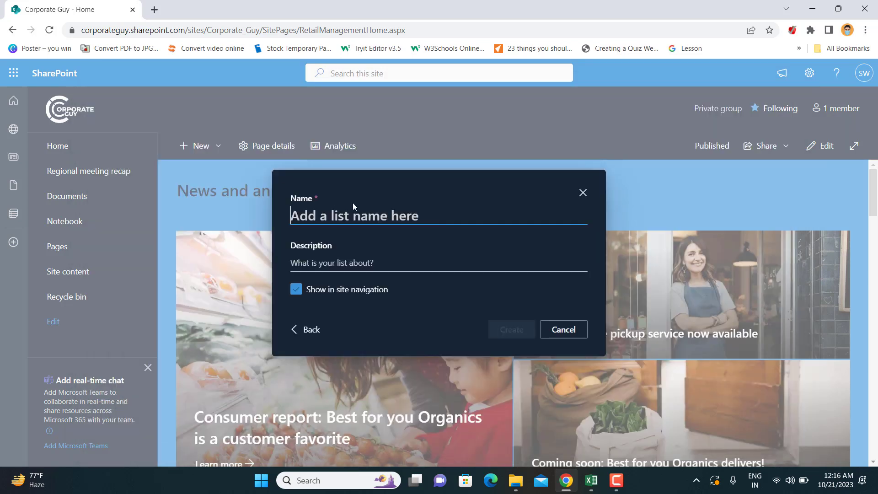
text(Incident )
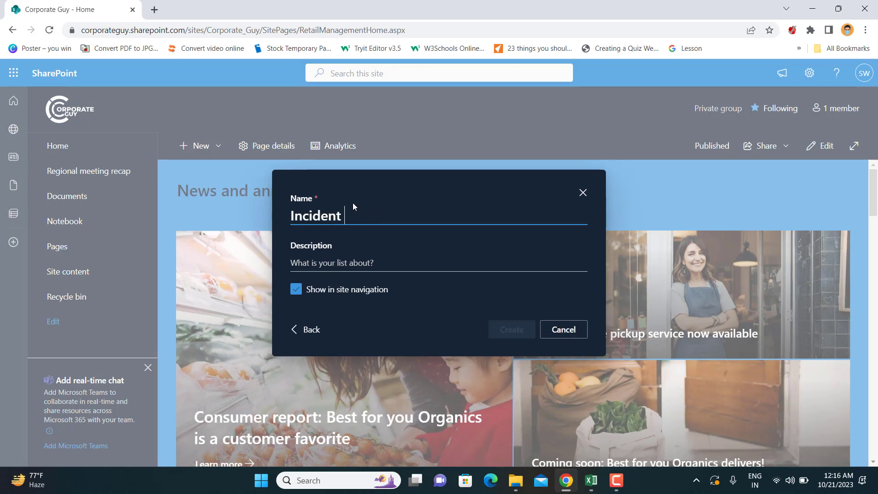
text(Manag)
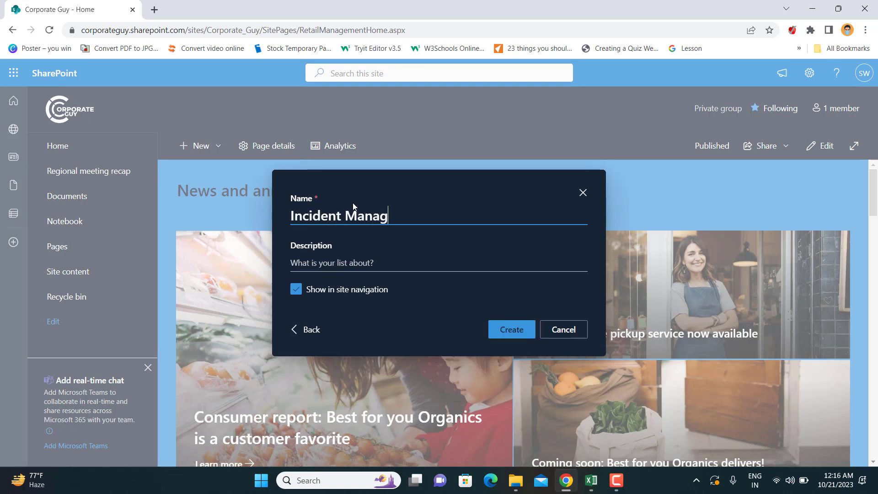
text(ement System)
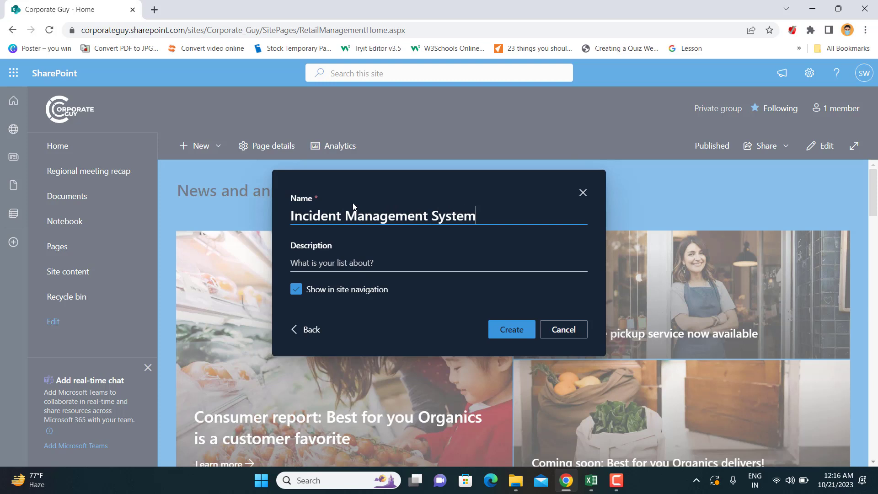
click(504, 331)
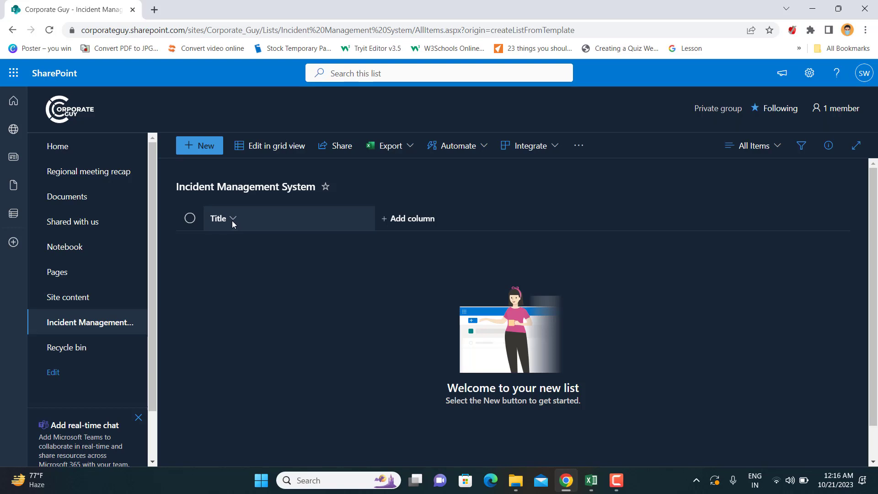
Rename the new list's Title column to "Title of incident".
click(231, 220)
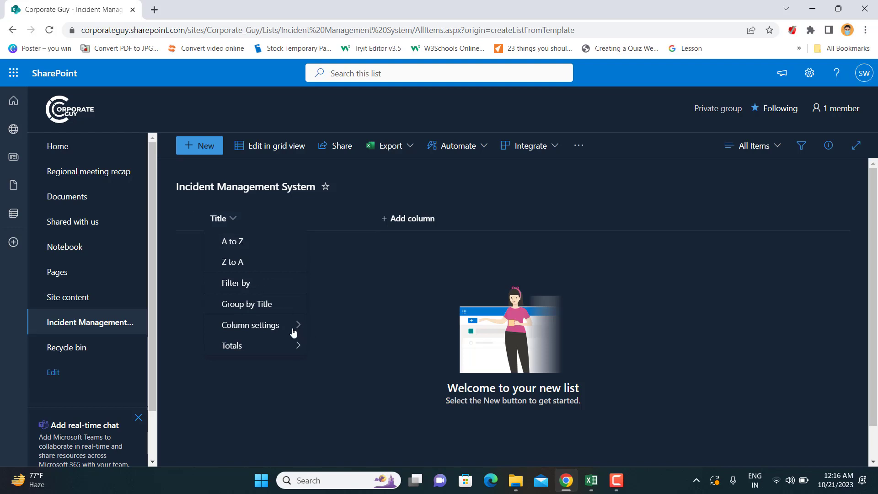
mouse_move(294, 332)
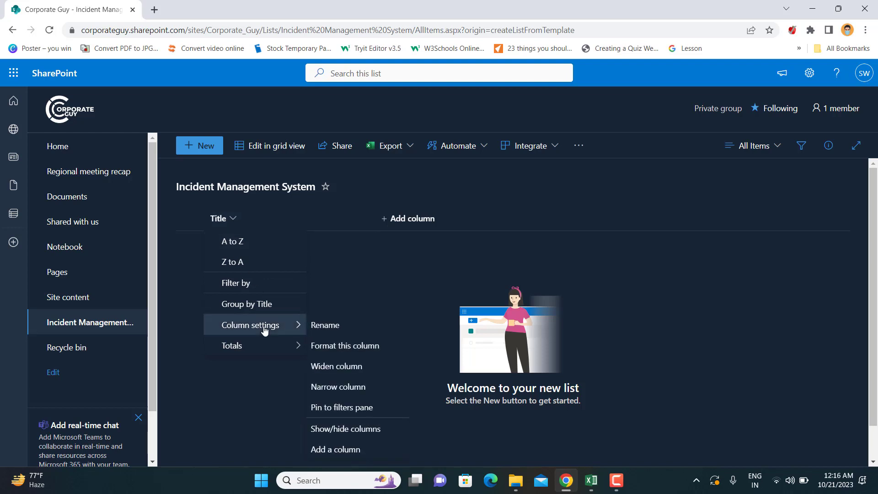
click(335, 330)
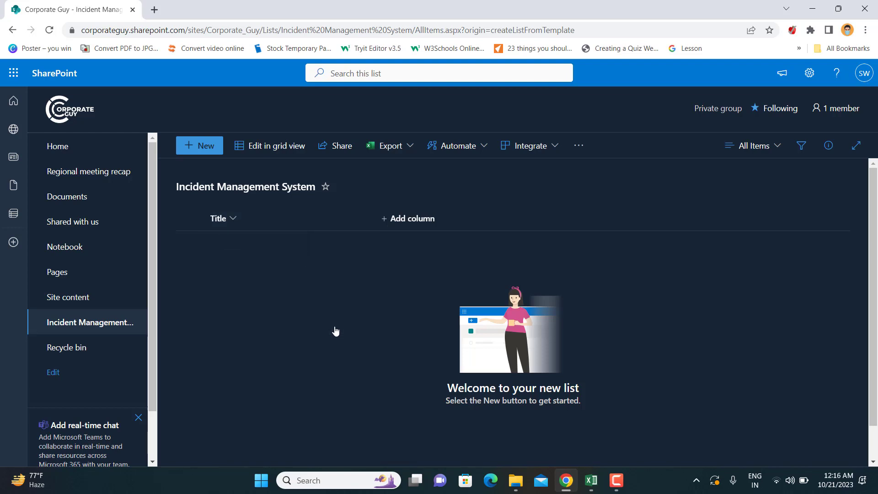
click(395, 282)
text(f)
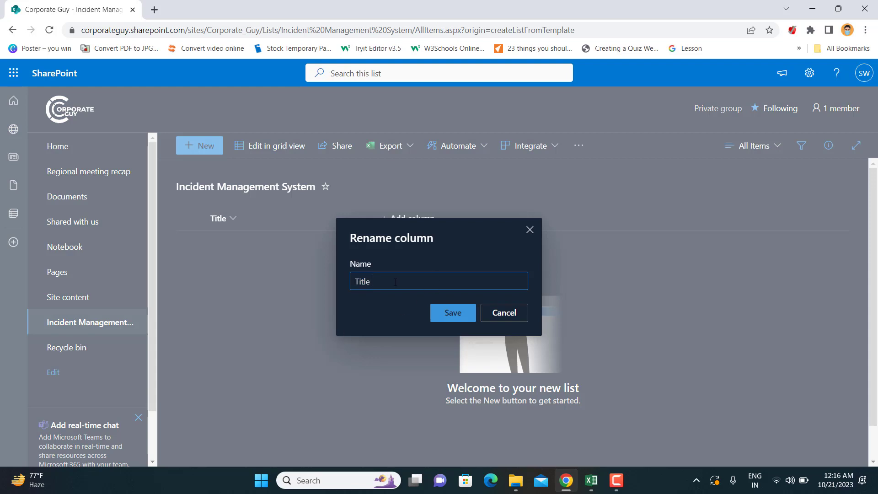
key(BackSpace)
text(of incident)
click(447, 319)
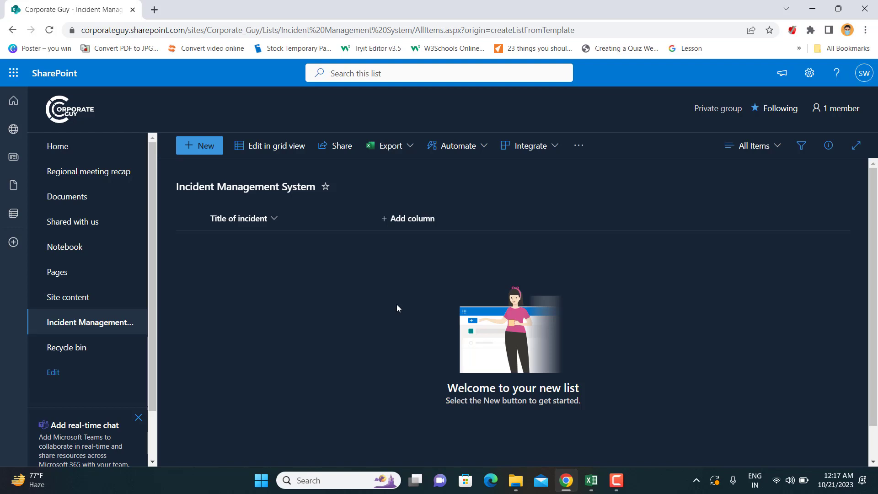
Add a date and time column named "Date of incident" with Include Time set to Yes.
click(410, 223)
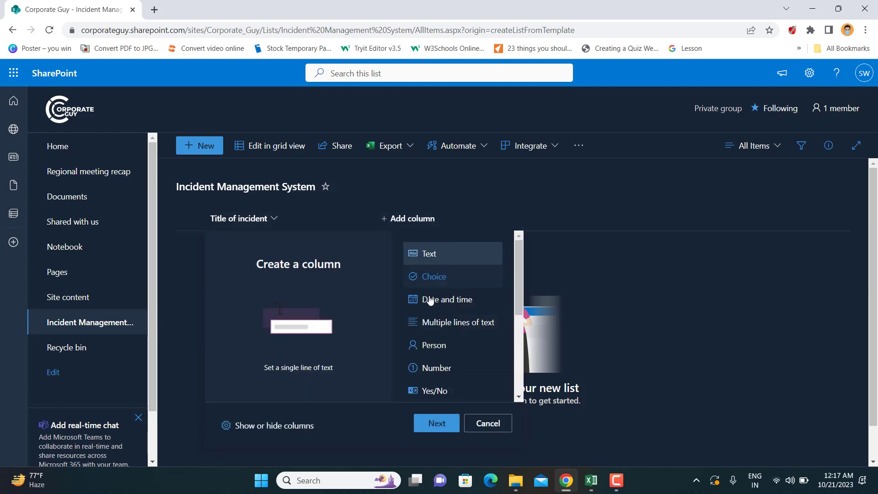
click(430, 300)
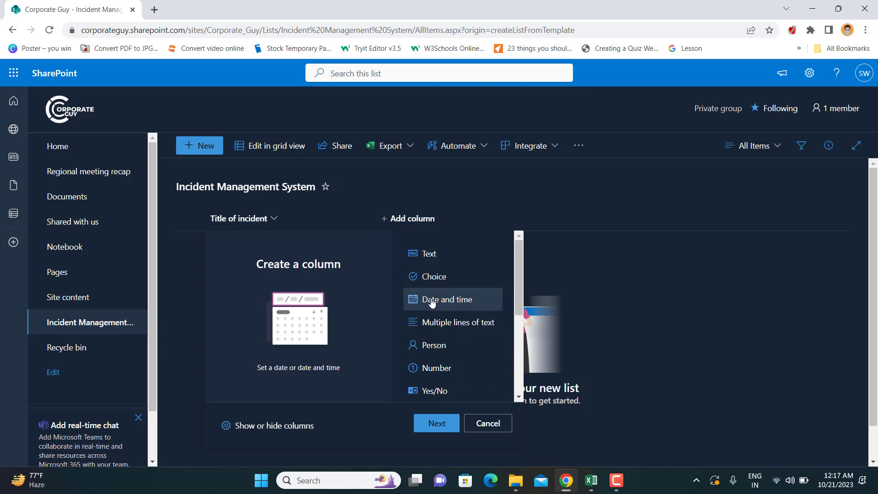
click(432, 422)
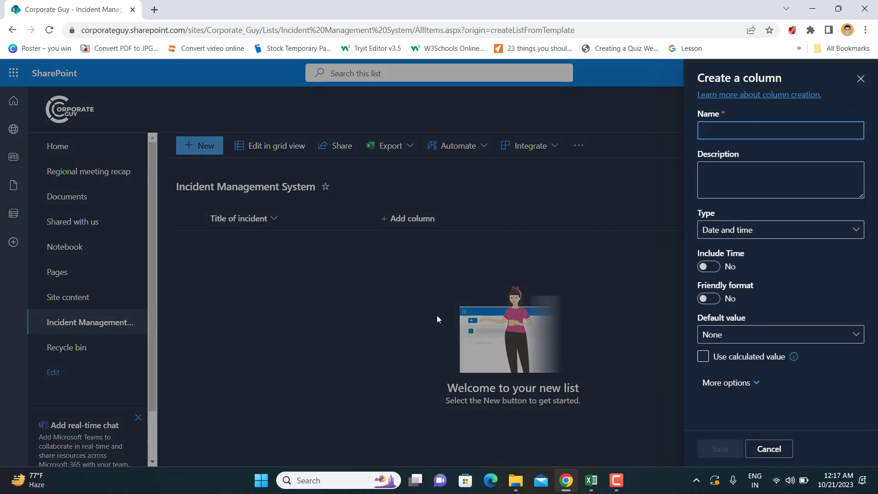
text(Date)
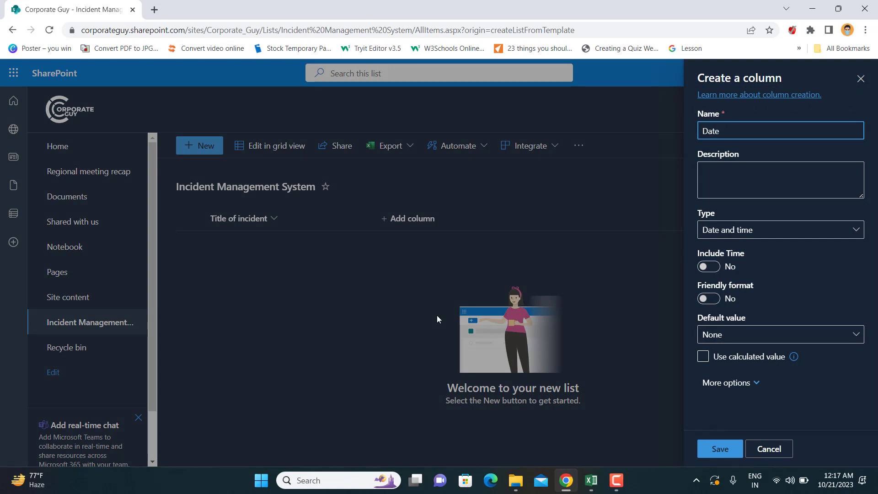
text(of incident)
click(707, 268)
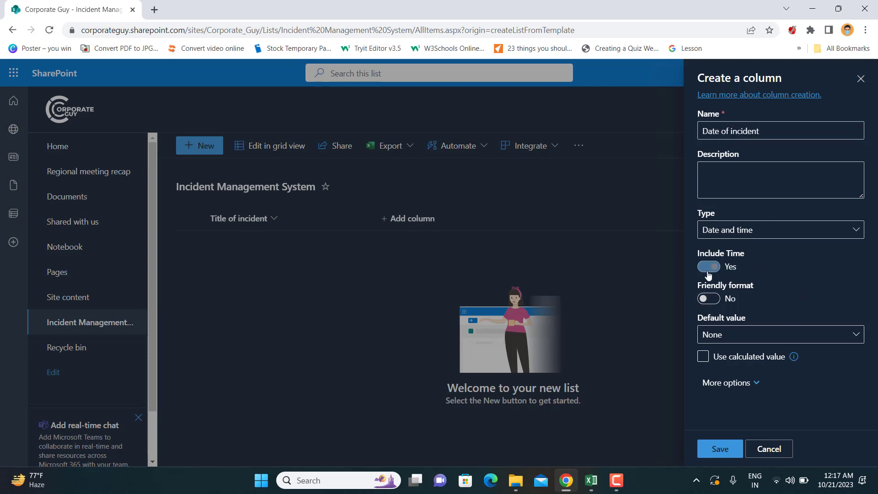
click(721, 450)
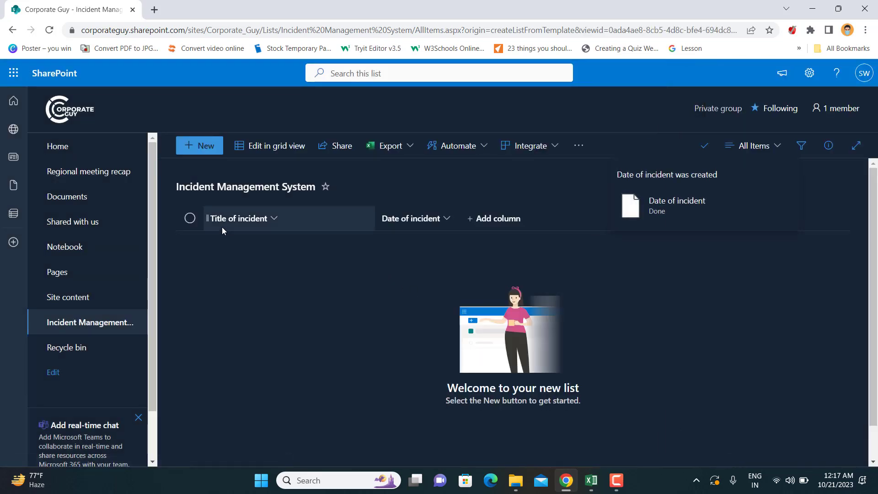
Start a new Choice column and name it "Location".
click(490, 223)
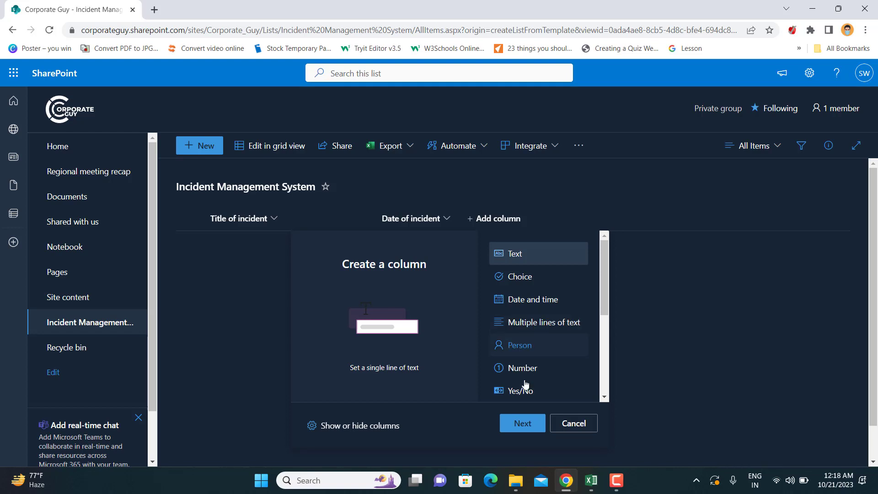
click(529, 282)
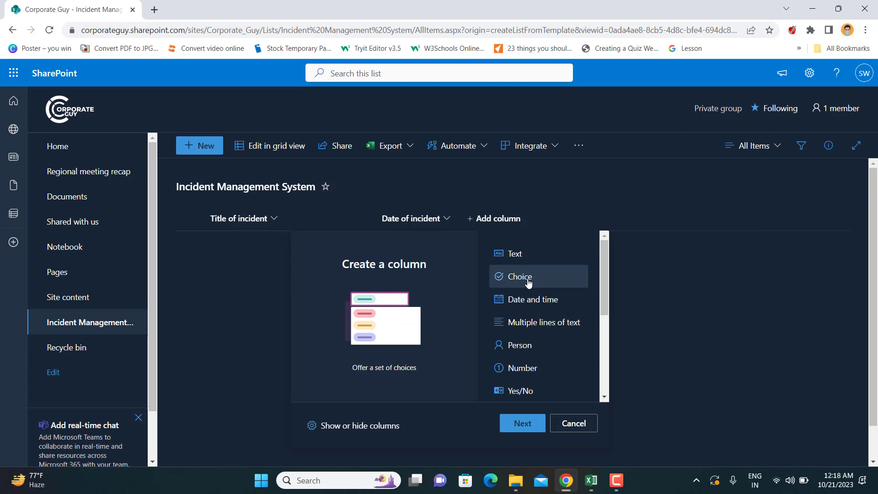
click(524, 424)
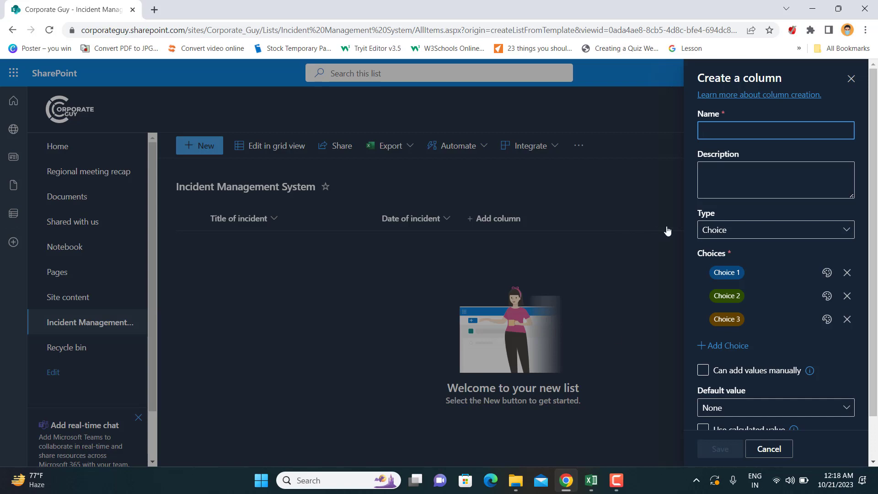
text(Loa)
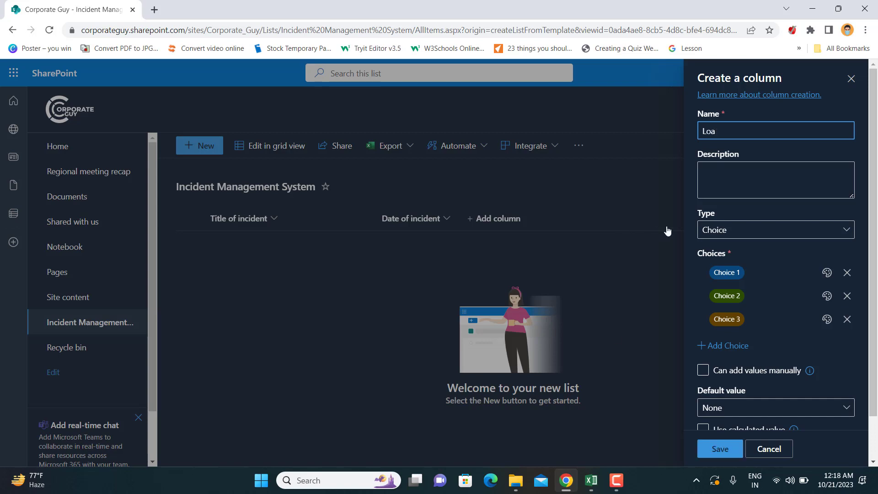
key(BackSpace)
text(cation)
Replace the Location column's three default choices with Zone 1, Zone 2 and Zone 3.
click(734, 273)
text(Zon)
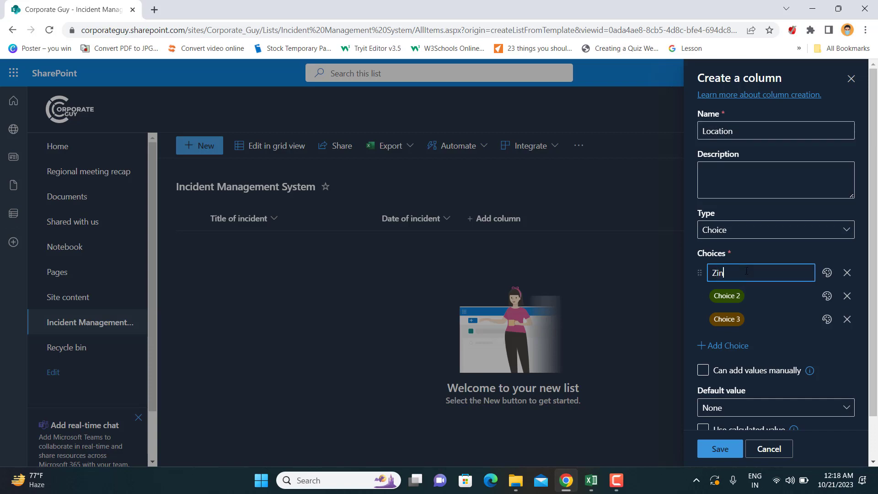
key(BackSpace)
key(BackSpace)
text(one 1)
click(739, 295)
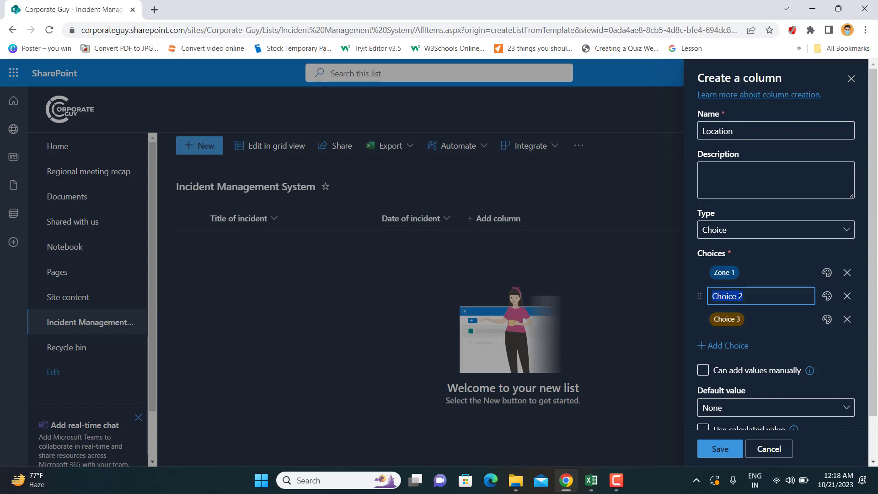
text(Zone 2)
click(736, 319)
text(Zone 3)
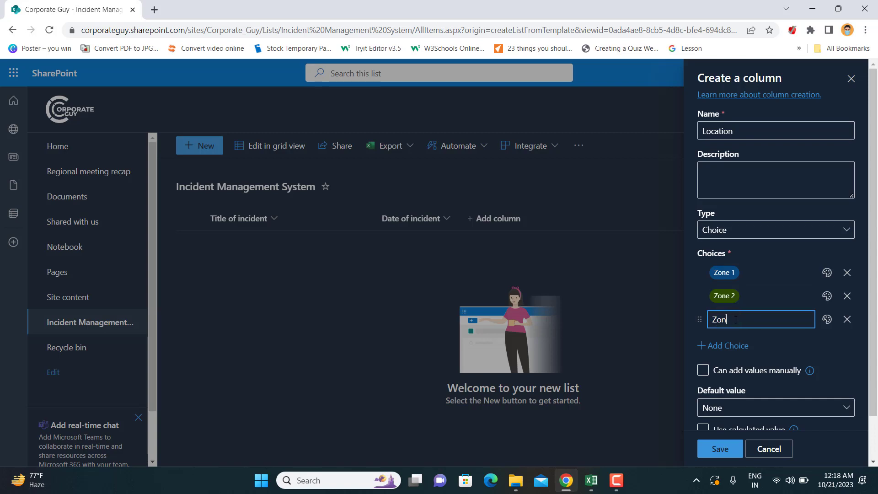
Add a fourth choice, Zone 4, to the Location column and save the column.
click(738, 347)
text(Zone )
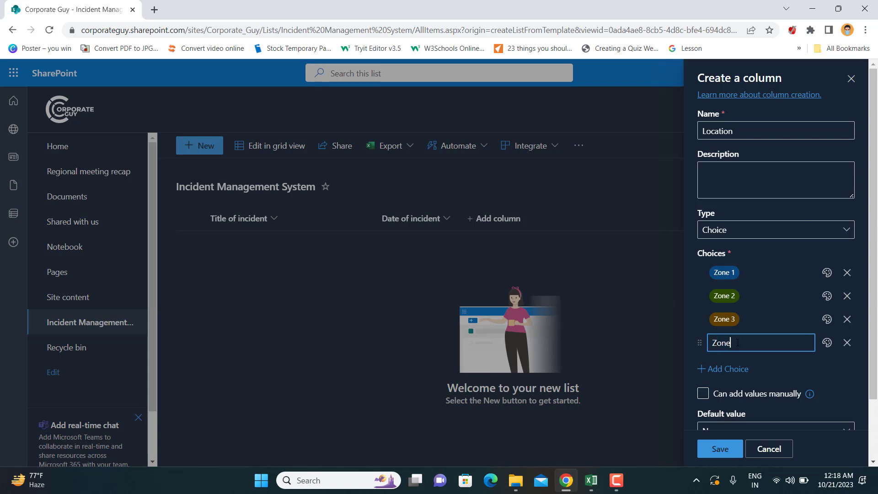
text(4)
click(764, 366)
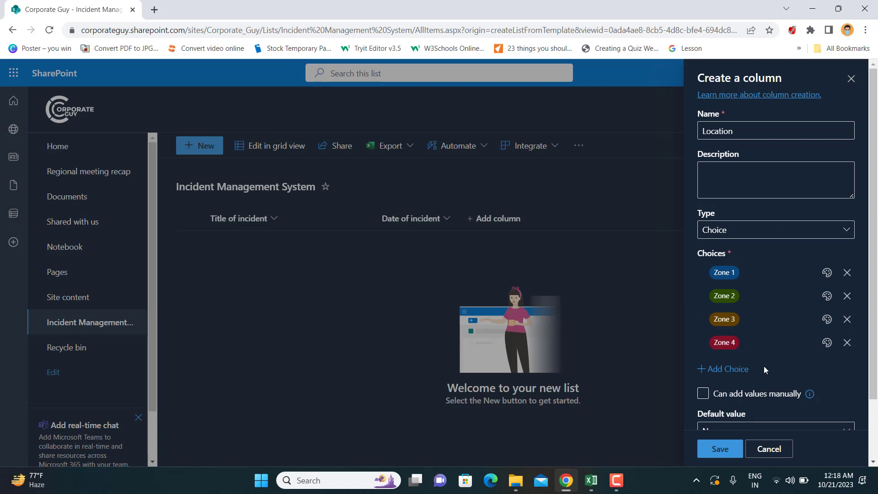
click(719, 451)
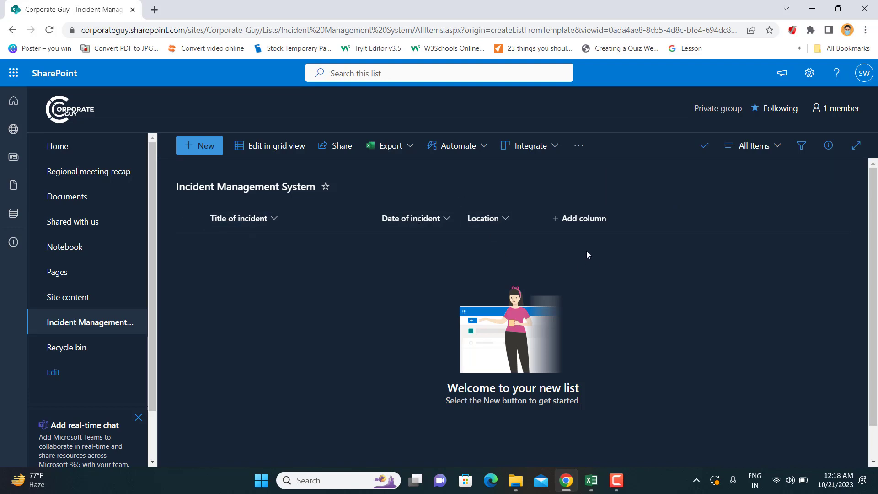
Add a single line of text column named "Reported by" to the list.
click(578, 222)
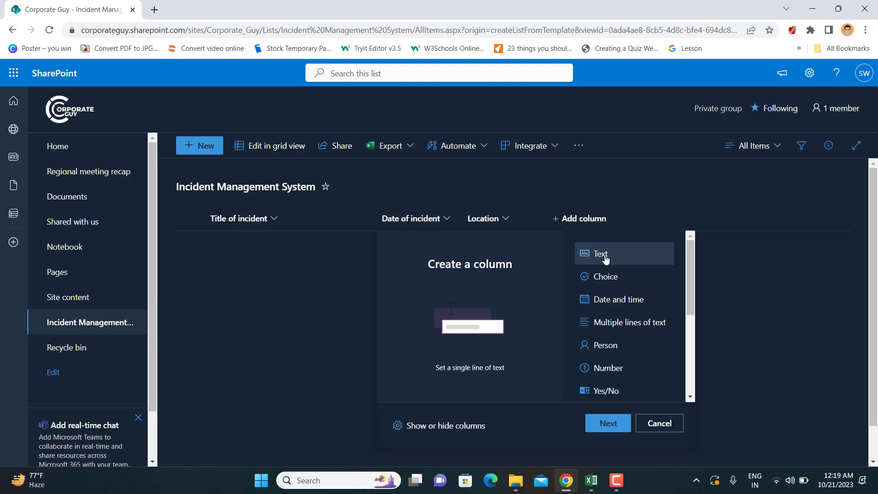
click(617, 428)
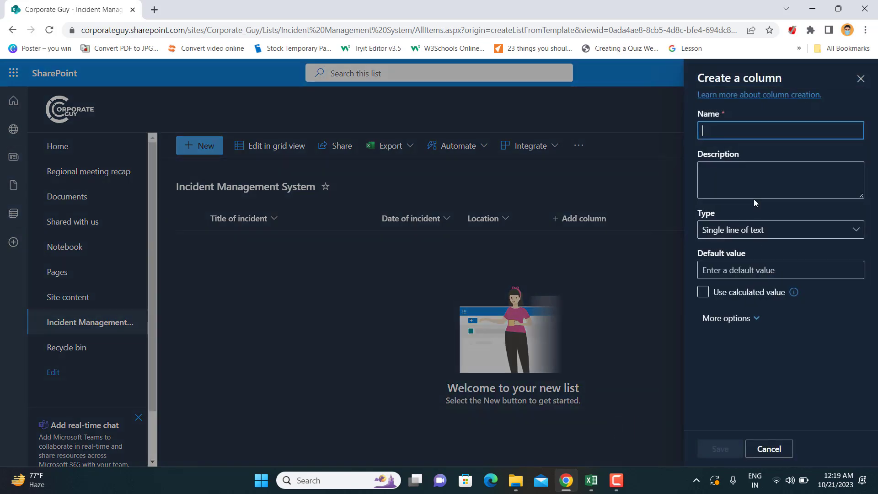
text(Reported)
key(BackSpace)
key(BackSpace)
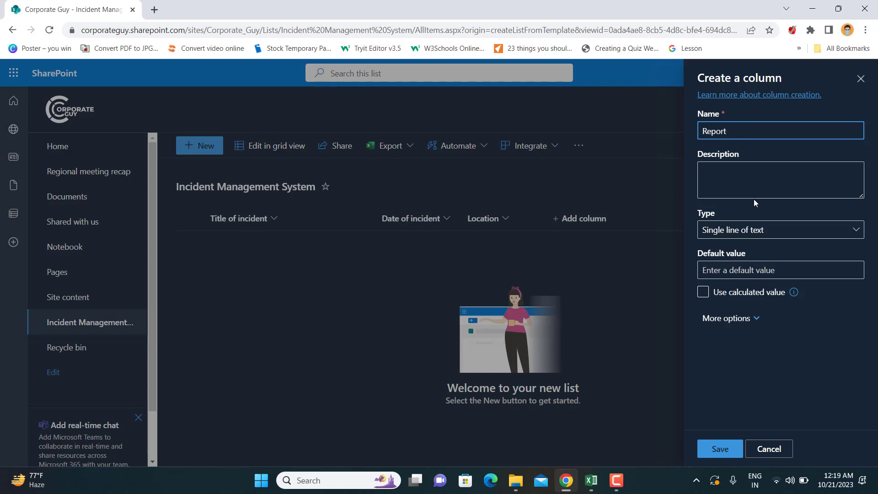
text(ed by)
click(725, 450)
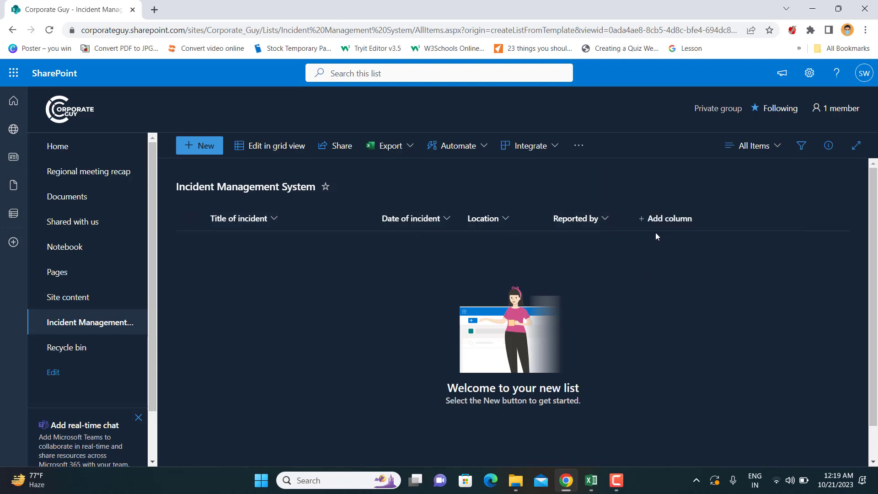
Start a new Choice column and name it "Type of incident".
click(663, 219)
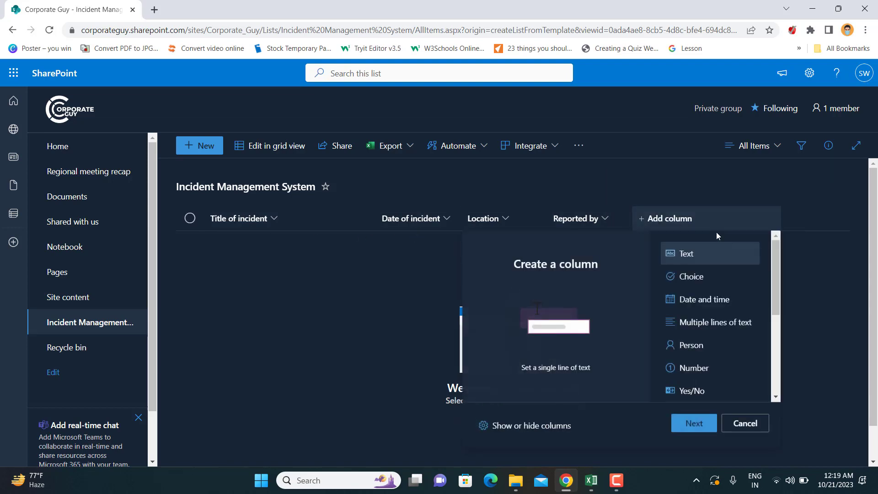
click(696, 284)
click(693, 424)
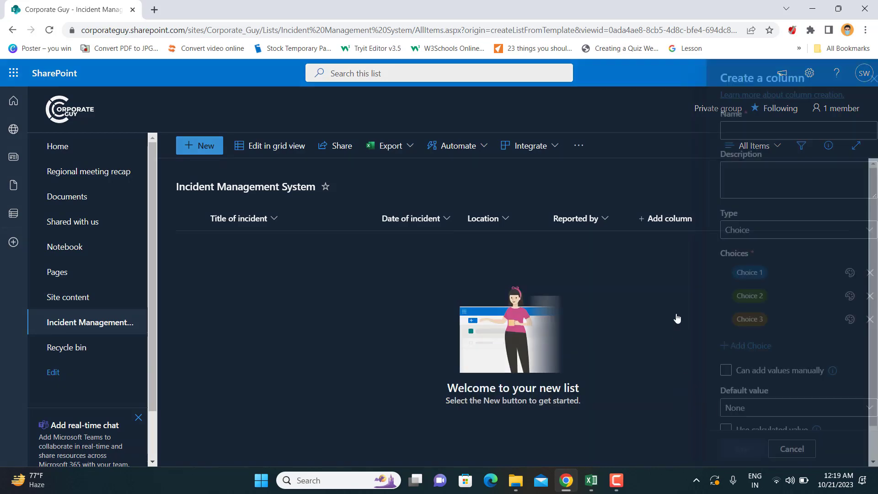
text(Typ)
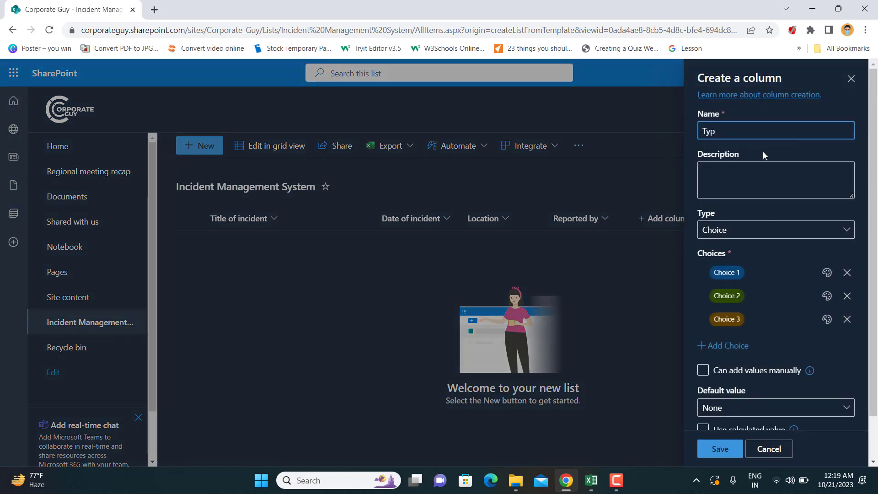
text(e of in)
key(Tab)
key(Tab)
key(Tab)
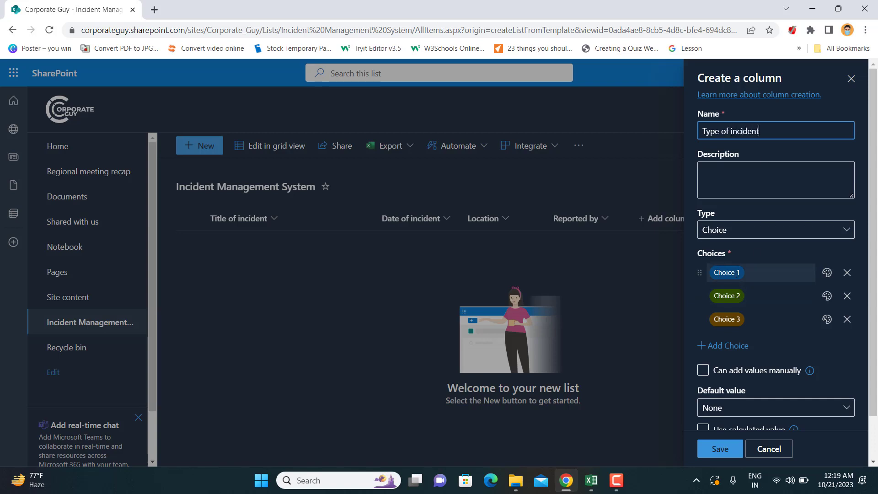
Set the Type of incident choices to People, Property and Both, and save the column.
text(People)
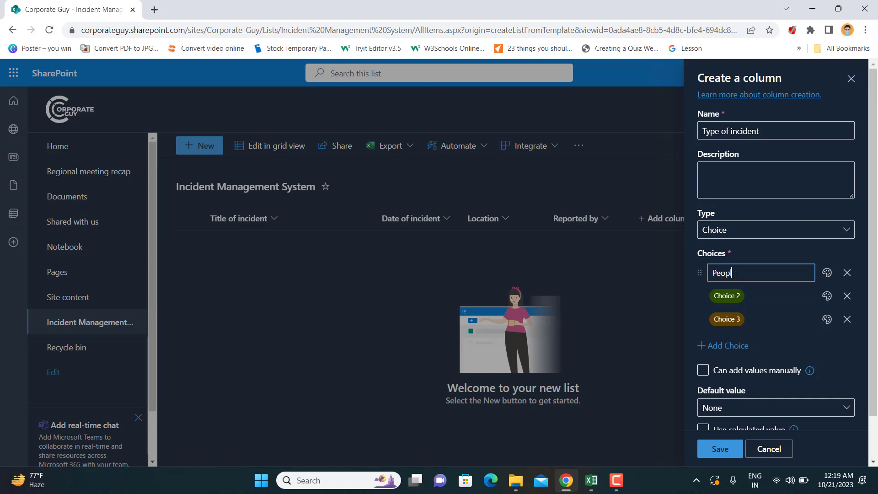
click(738, 295)
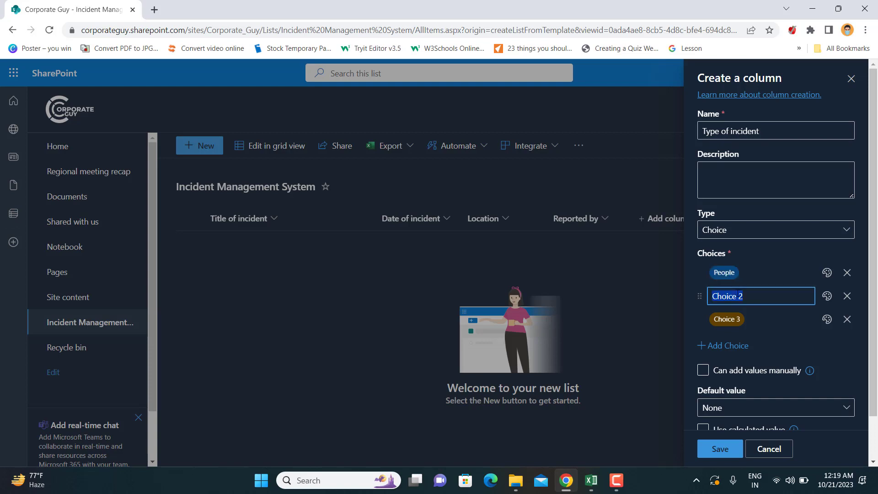
text(Property)
click(728, 319)
text(B)
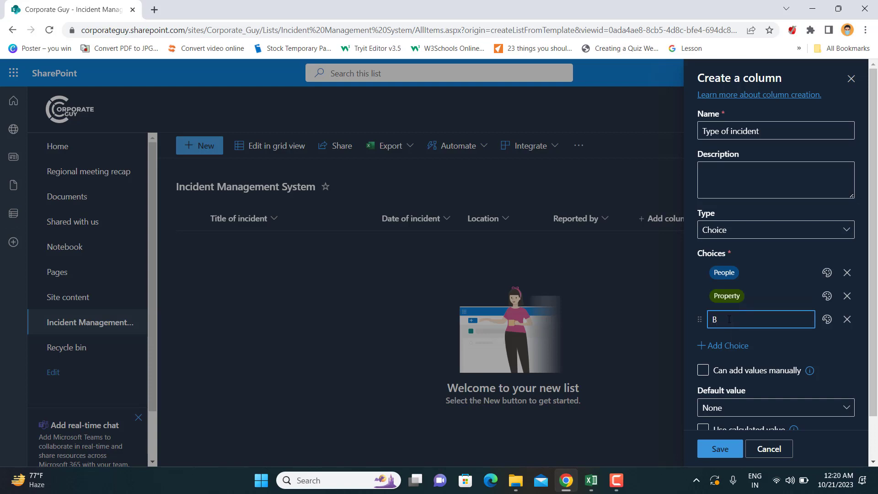
text(oth)
click(782, 352)
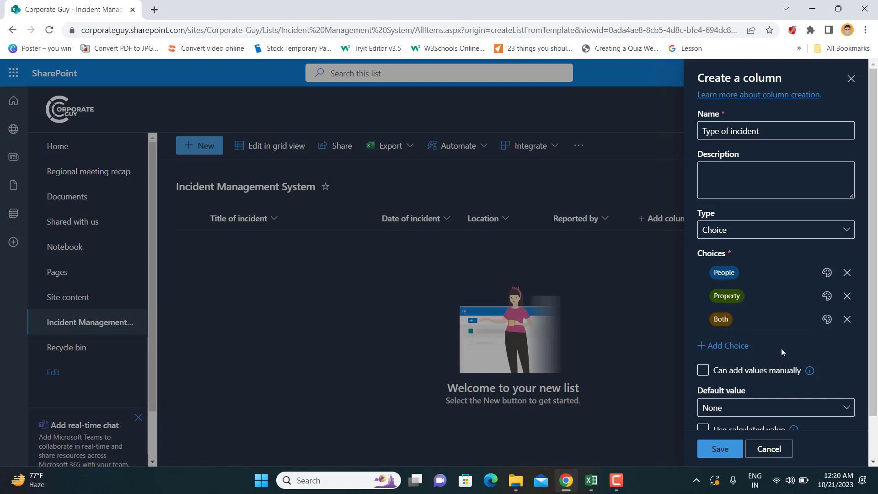
click(726, 457)
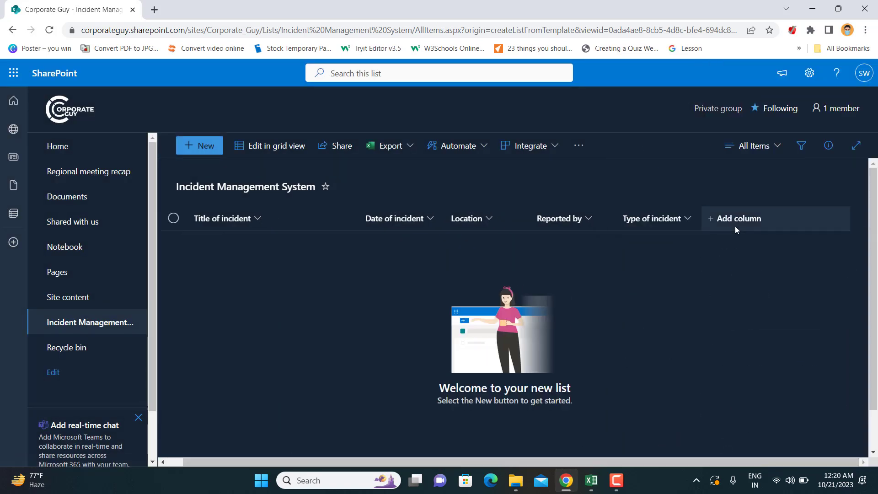
Start a new Choice column and name it "Category of incident".
click(736, 221)
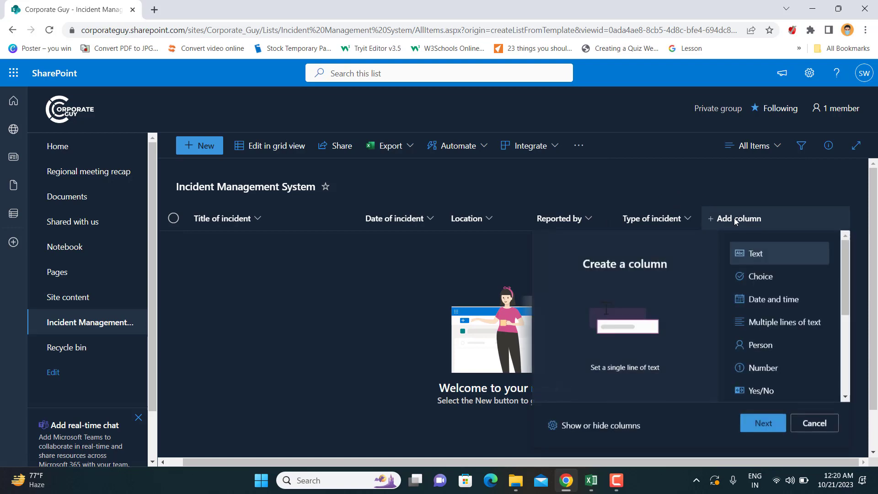
click(759, 278)
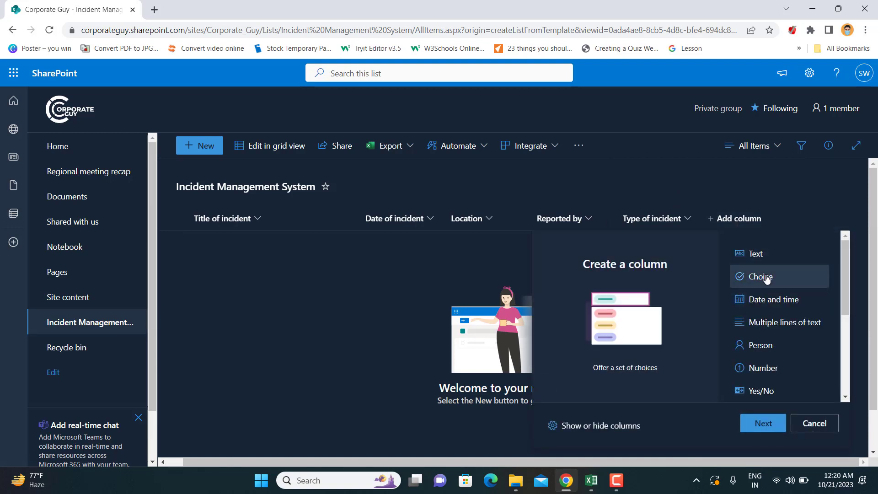
click(764, 423)
text(Cat)
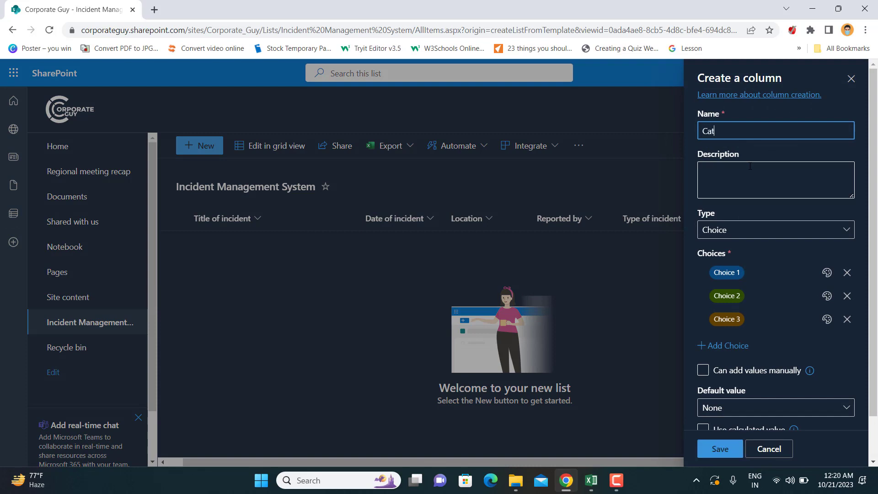
text(egory of incident)
Replace the Category of incident column's three default choices with Theft, Assault and Sabotage.
click(736, 273)
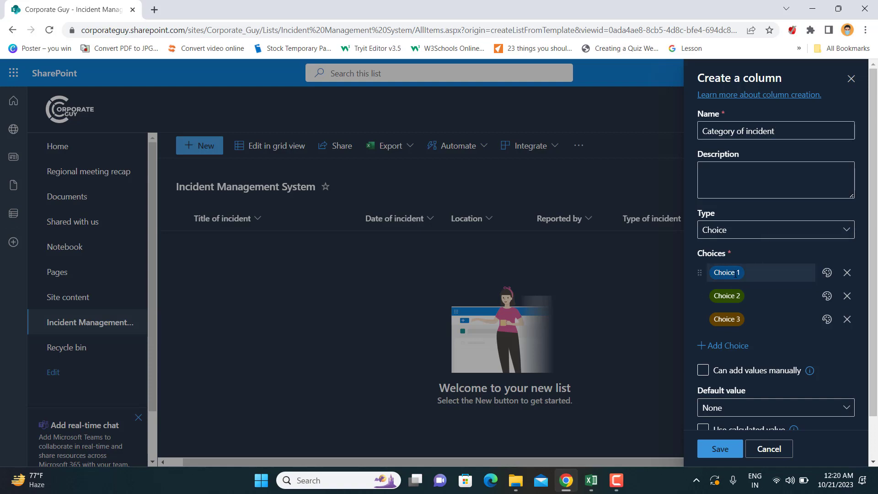
text(Theft)
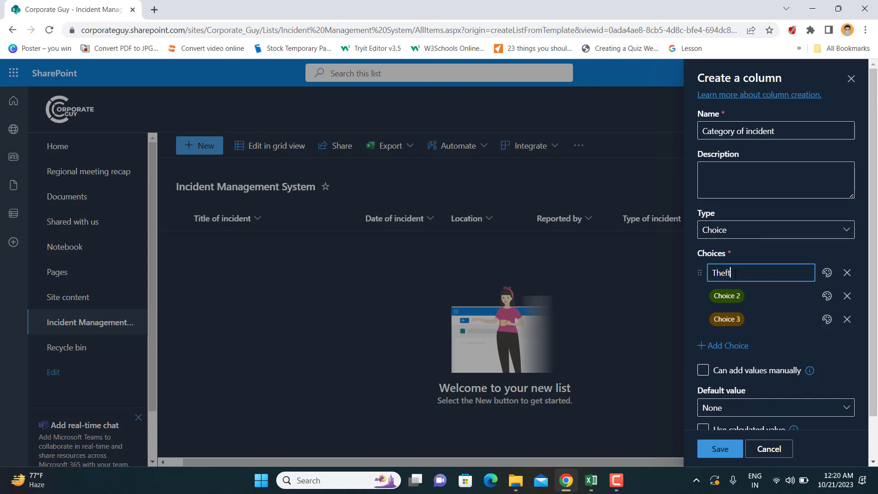
click(726, 298)
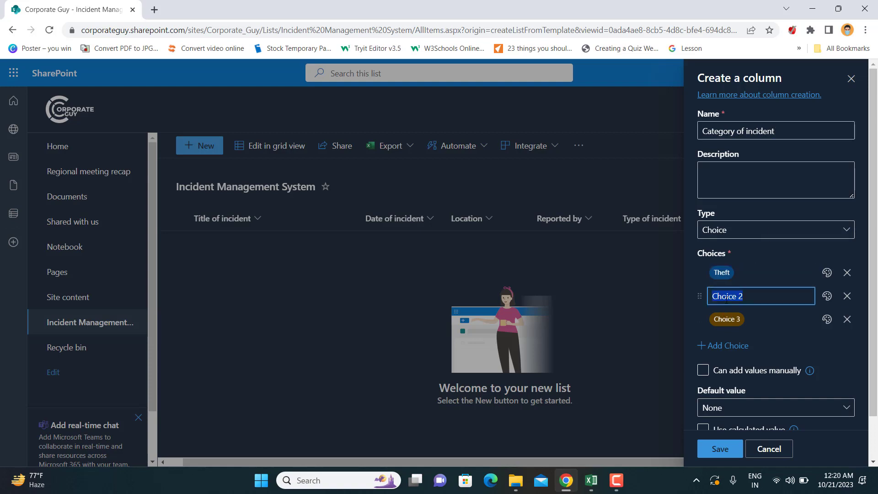
text(Assual)
key(BackSpace)
key(BackSpace)
key(BackSpace)
key(BackSpace)
text(sault)
click(730, 319)
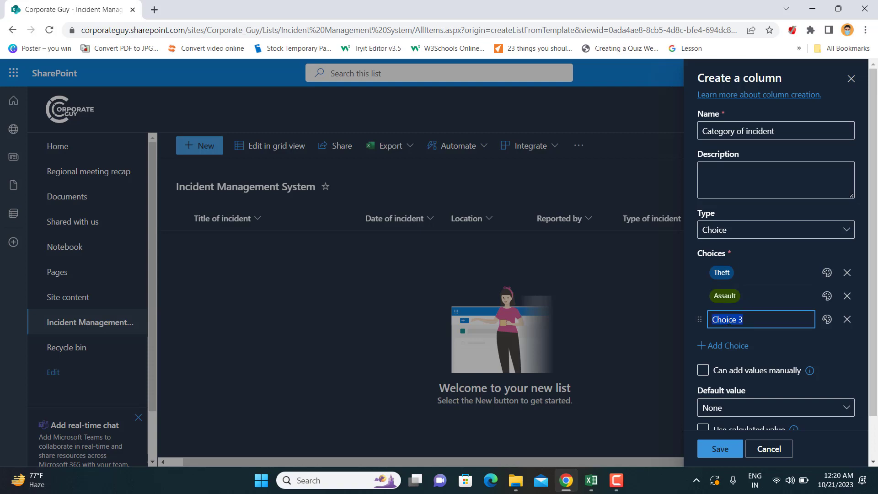
text(Sabotage)
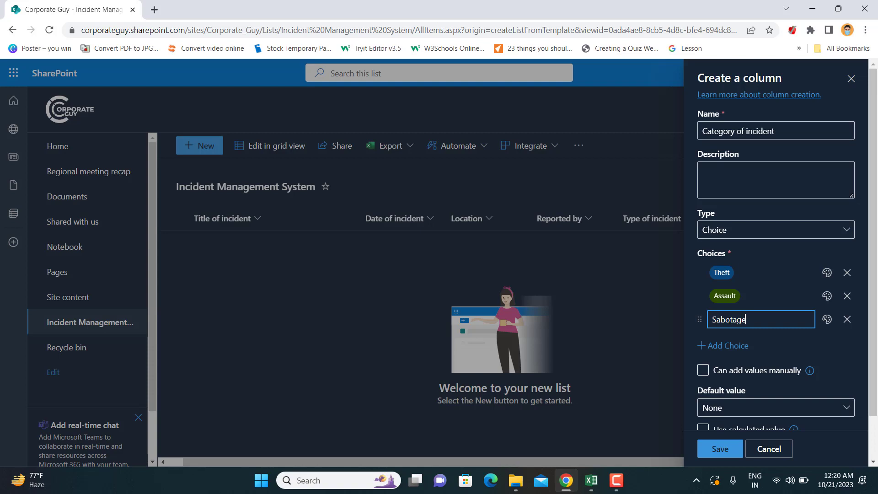
Add a fourth choice named "Traffic" to the Category of incident column.
click(727, 347)
click(727, 346)
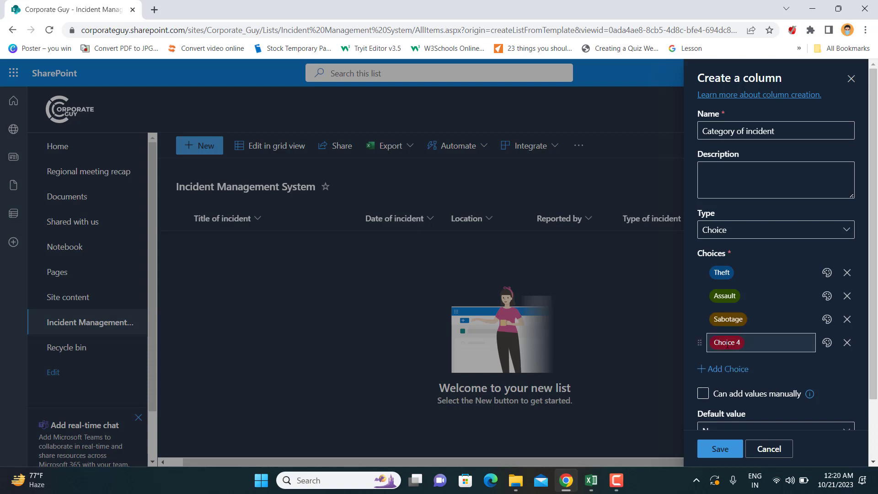
text(Traffic inc)
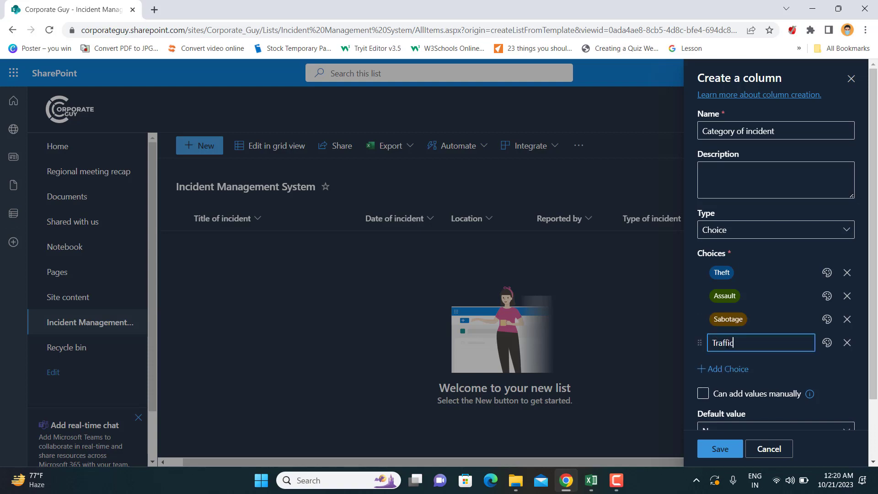
key(BackSpace)
key(BackSpace)
key(BackSpace)
key(BackSpace)
Add a fifth choice named "Recovery" to the Category of incident column.
click(730, 369)
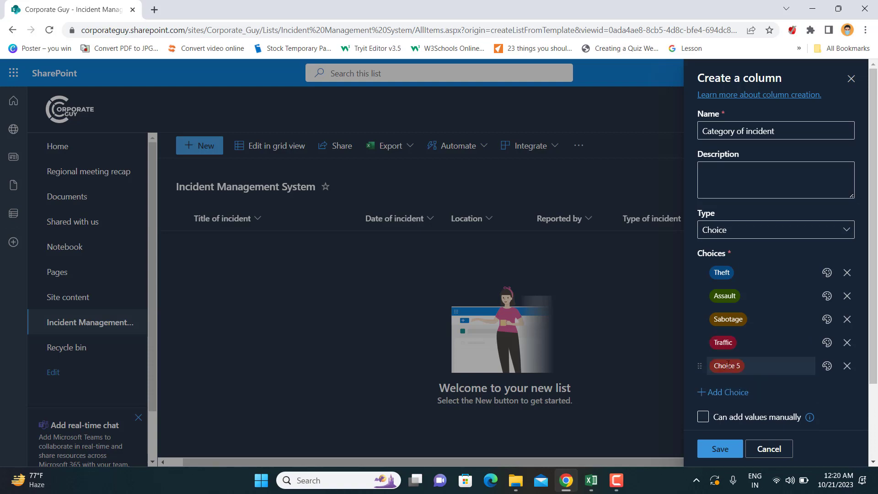
text(Reoc)
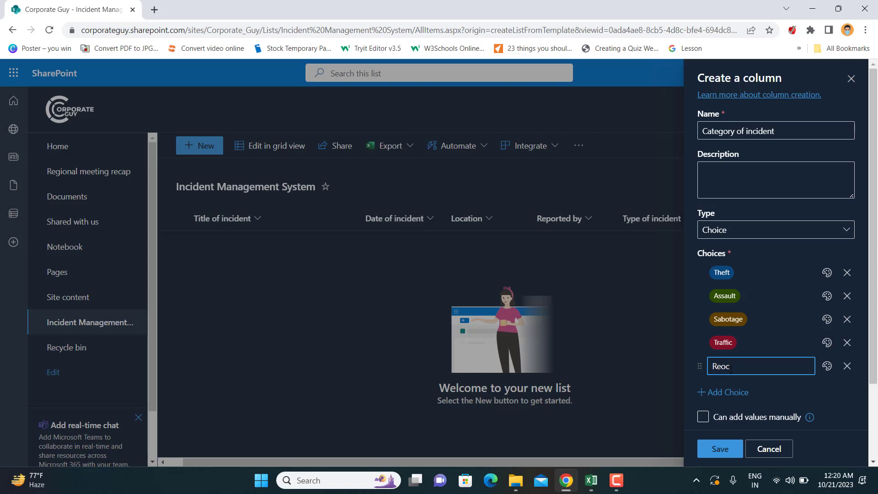
text(very)
click(727, 366)
key(BackSpace)
key(BackSpace)
text(co)
Add a sixth choice named "Apprehension" to the Category of incident column.
click(735, 392)
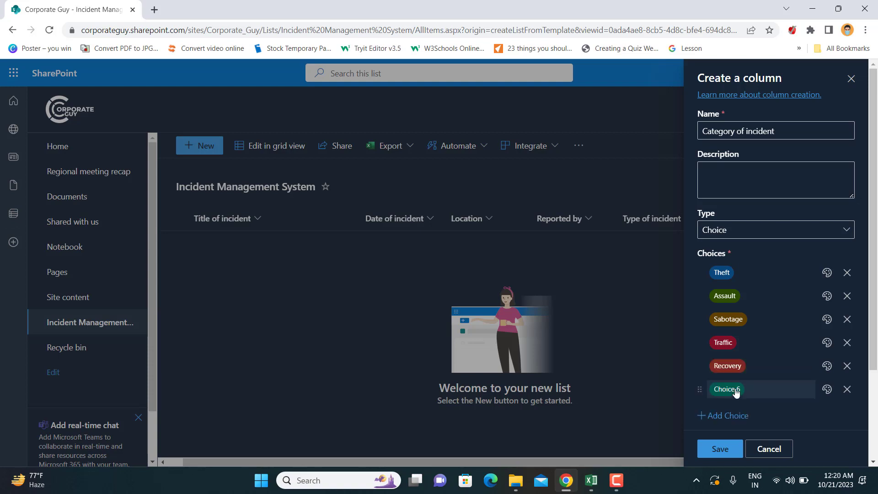
click(735, 392)
text(aPPREEN)
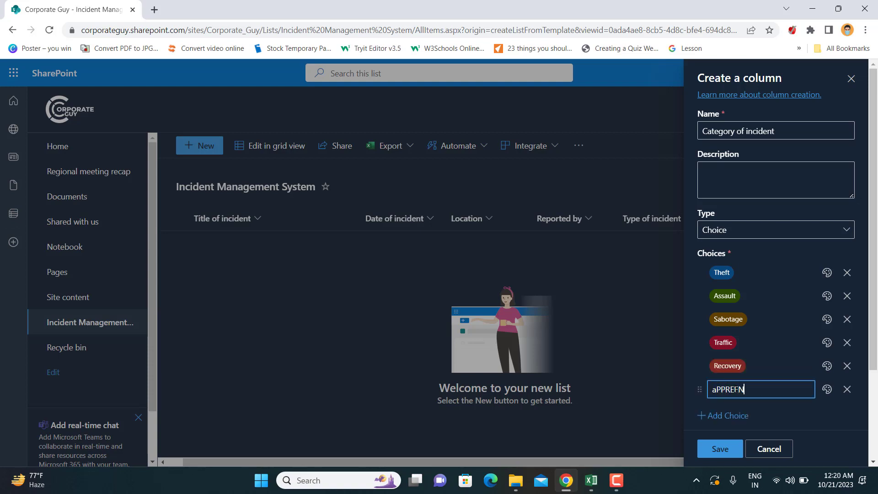
key(BackSpace)
key(BackSpace)
key(BackSpace)
key(BackSpace)
key(BackSpace)
key(BackSpace)
key(BackSpace)
text(Appren)
key(BackSpace)
text(hension)
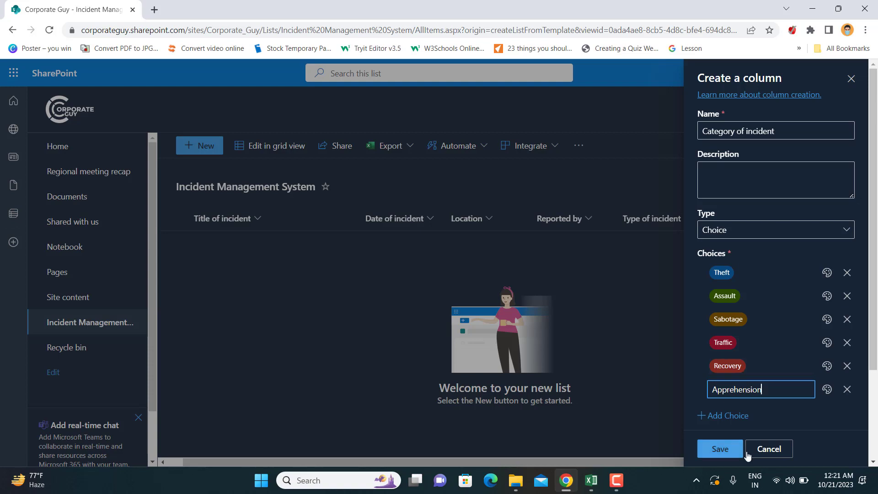
click(659, 354)
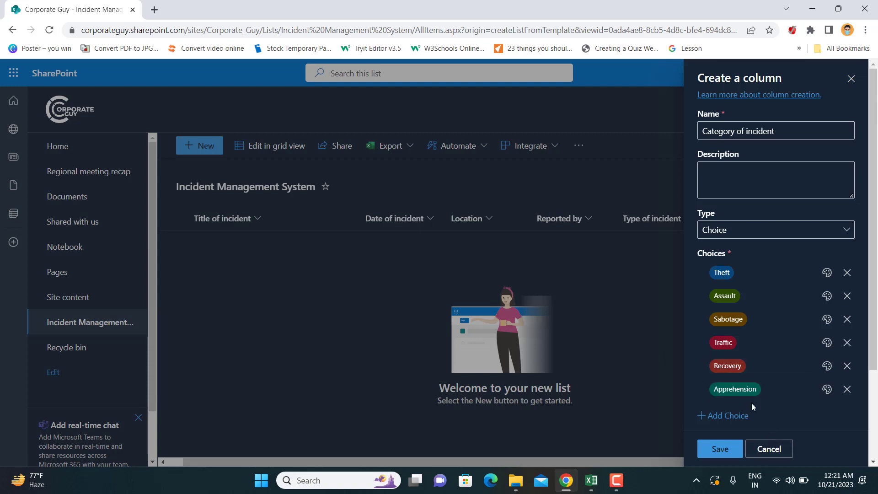
Save the Category of incident column and start a new column of the Multiple lines of text type.
click(720, 448)
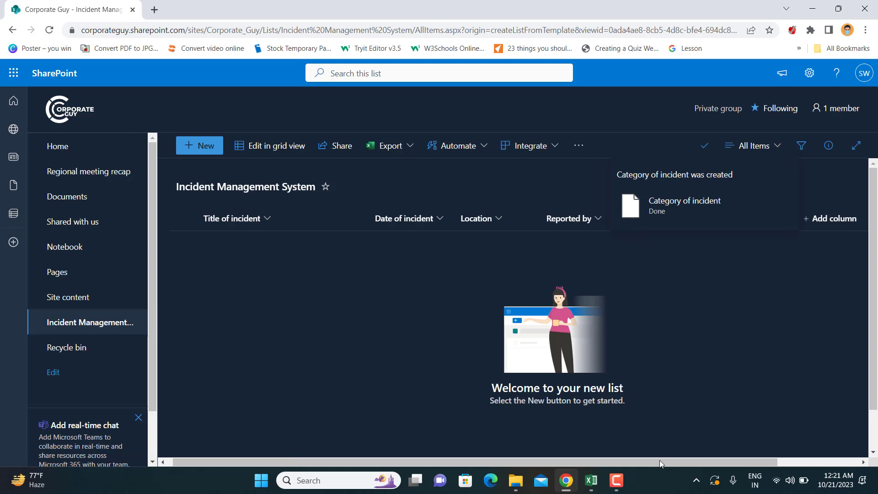
drag(660, 461, 744, 452)
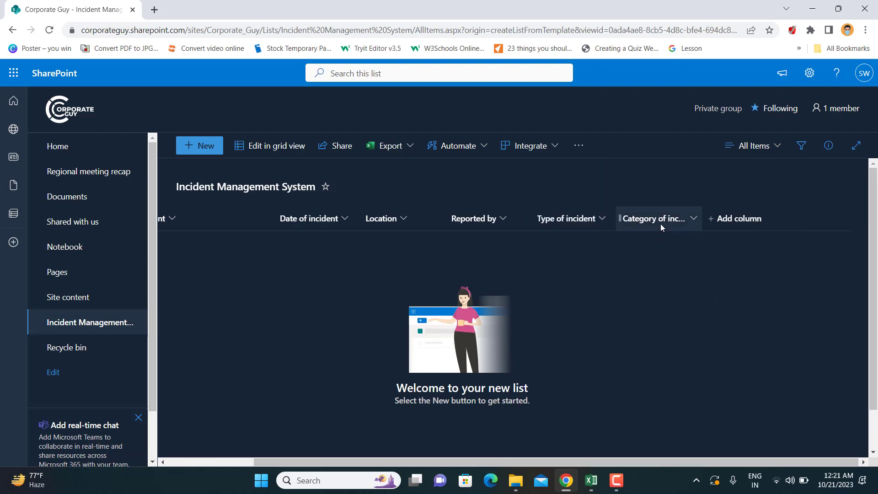
click(733, 221)
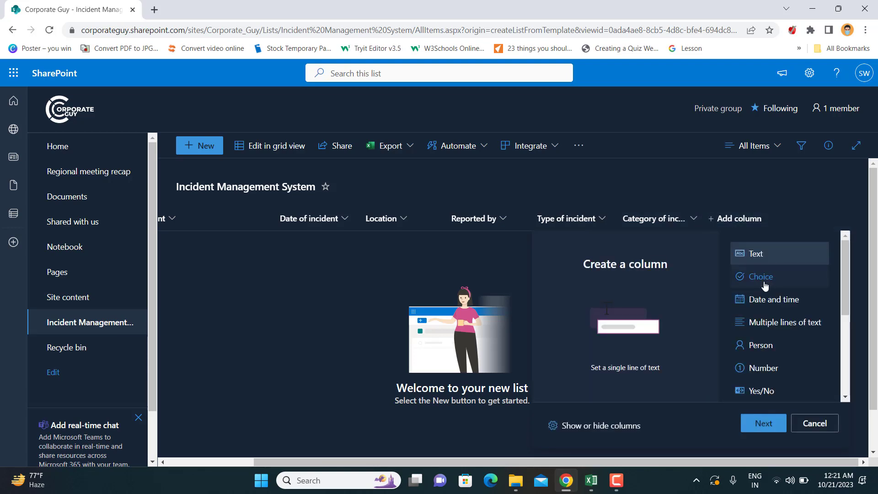
click(766, 328)
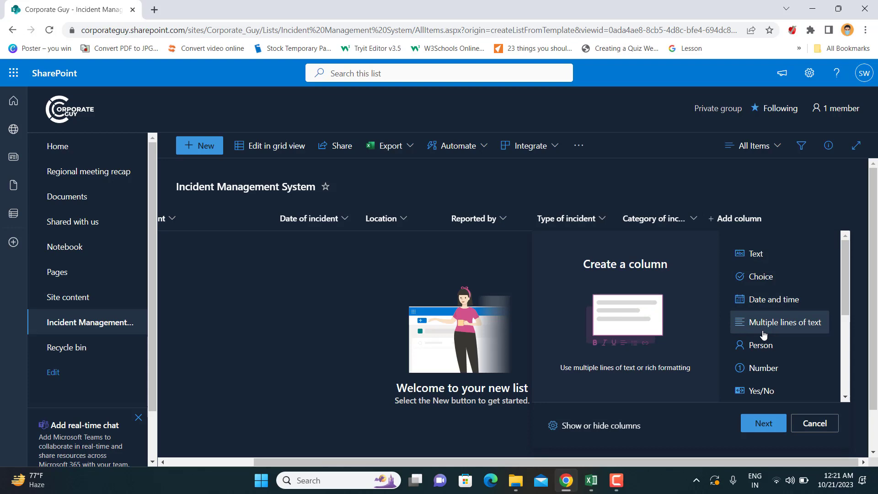
click(763, 425)
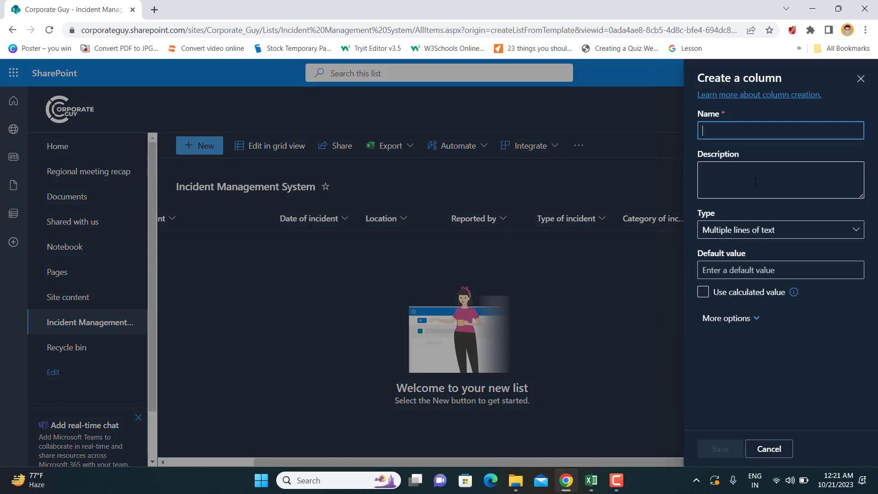
Name the multiple-line text column "Brief of incident", keep its type, and save it.
text(Brief on)
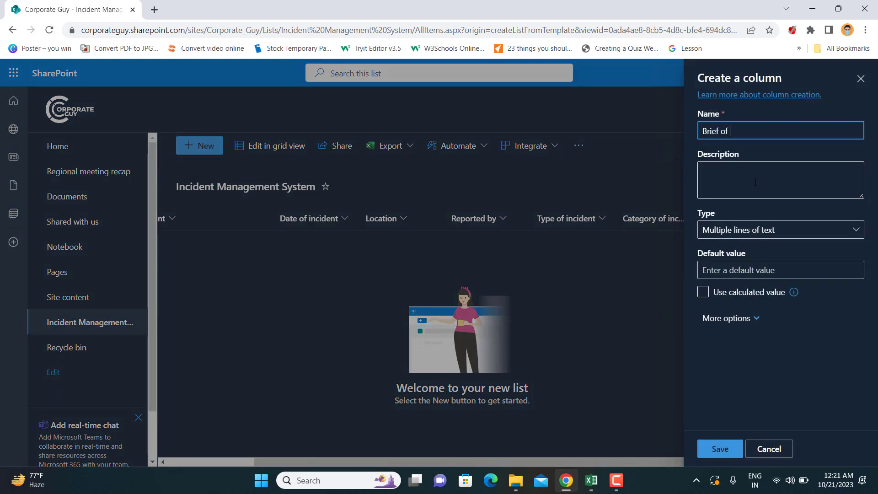
text( incident)
click(782, 234)
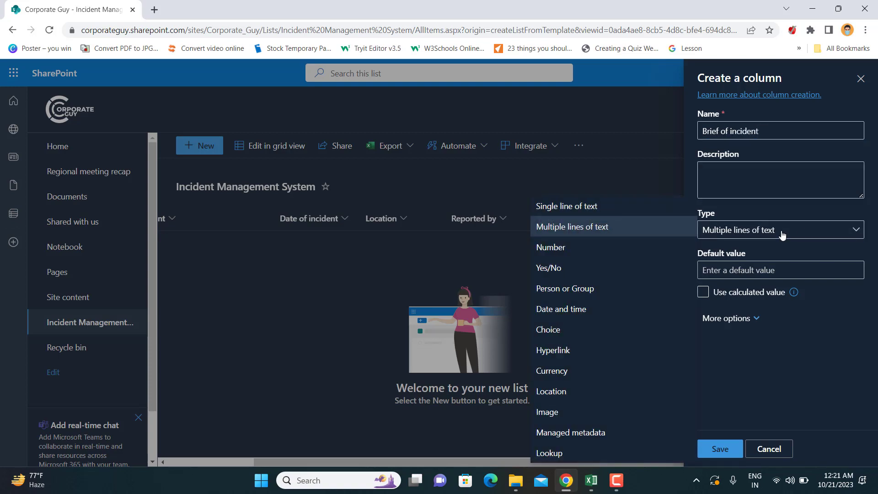
click(783, 234)
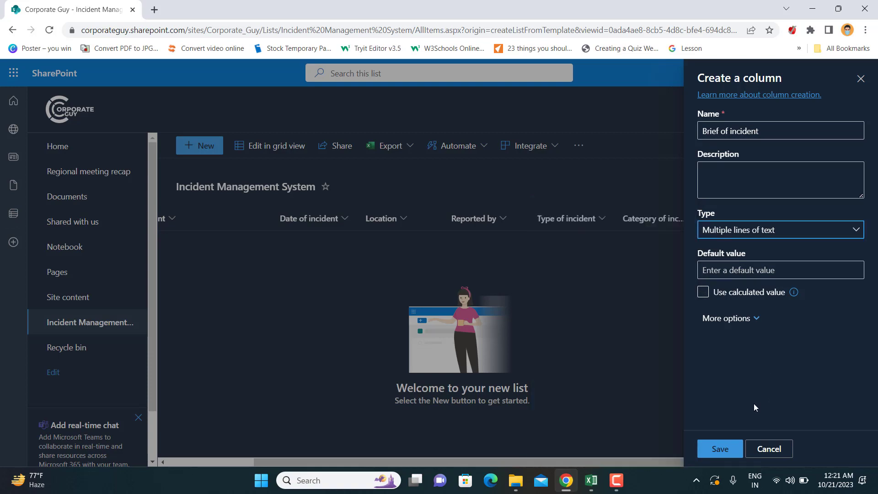
click(720, 449)
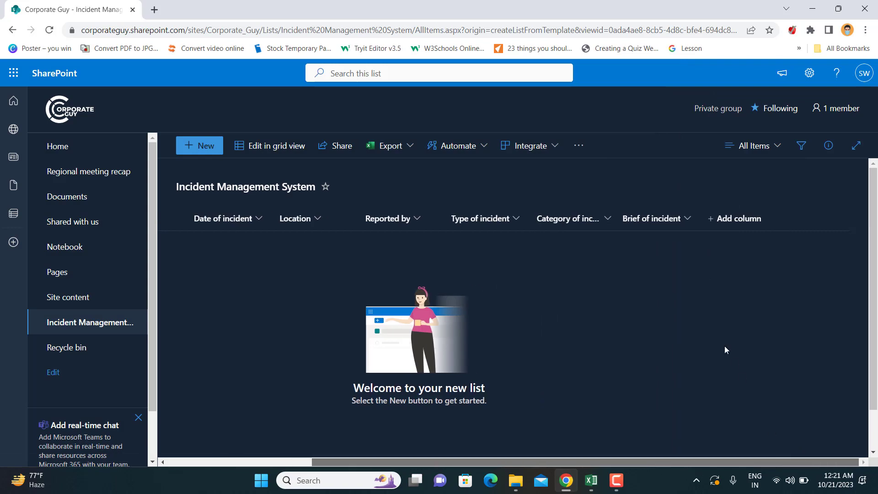
Add a Multiple lines of text column named "Action taken" to the list.
click(728, 223)
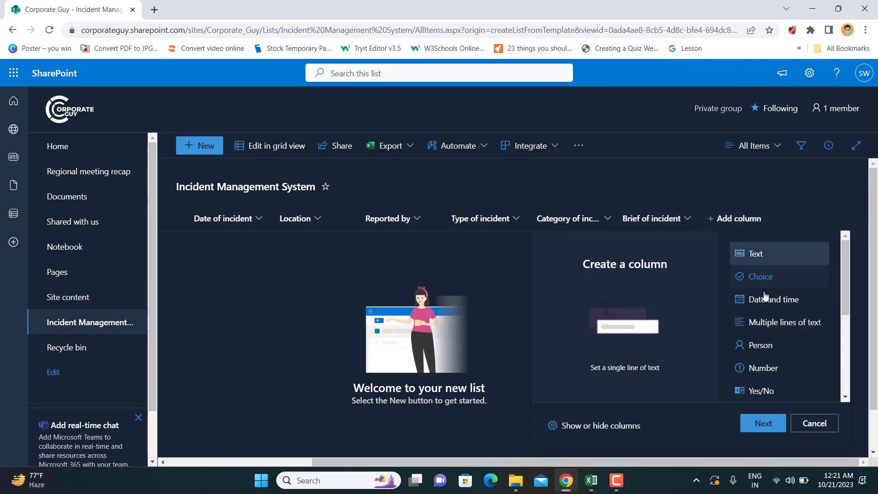
click(763, 322)
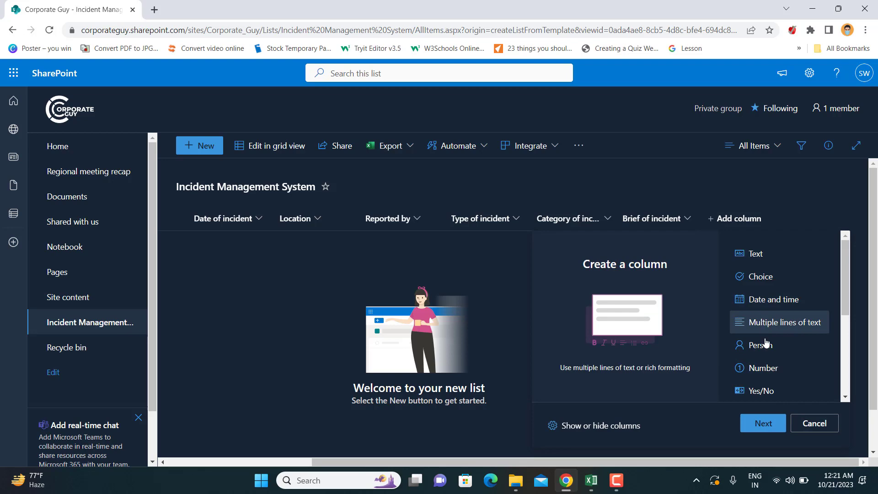
click(763, 423)
text(Action t)
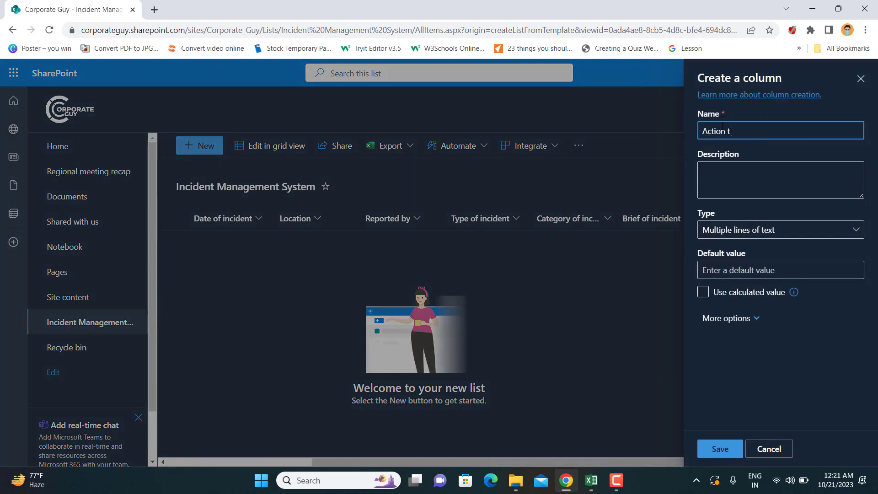
text(aken)
click(723, 449)
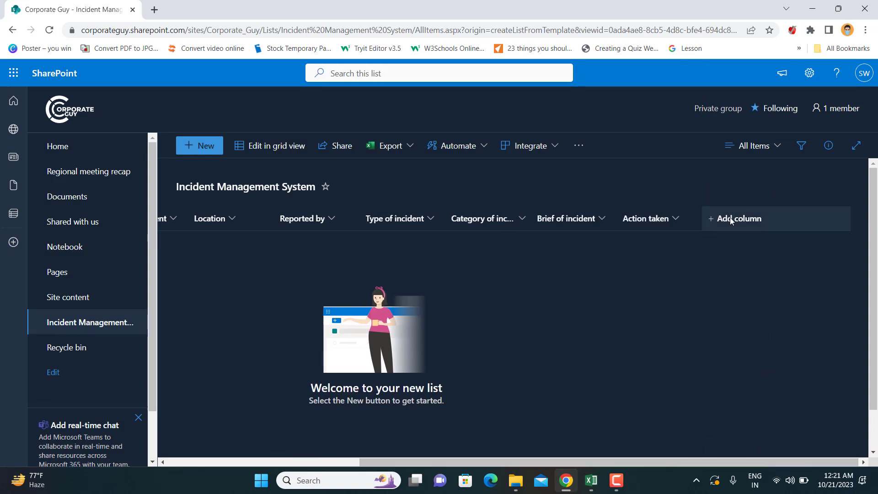
Start a new Choice column after Action taken and name it "Status".
click(730, 217)
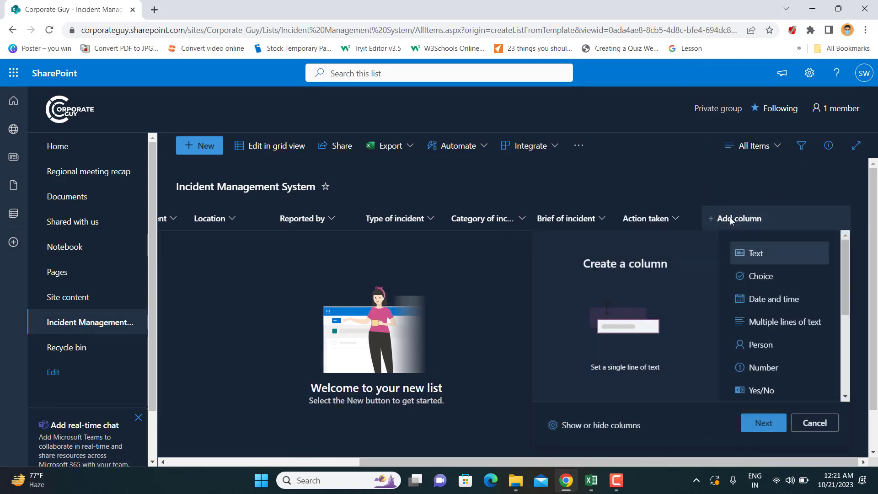
click(759, 282)
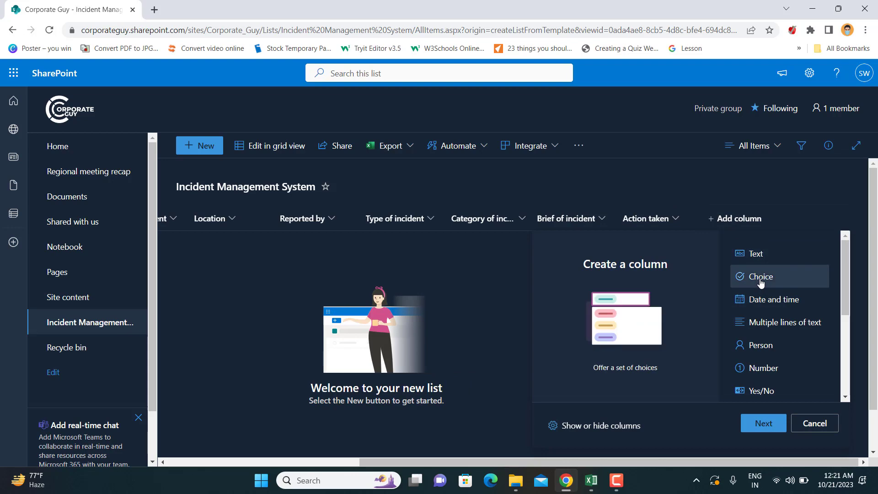
click(762, 422)
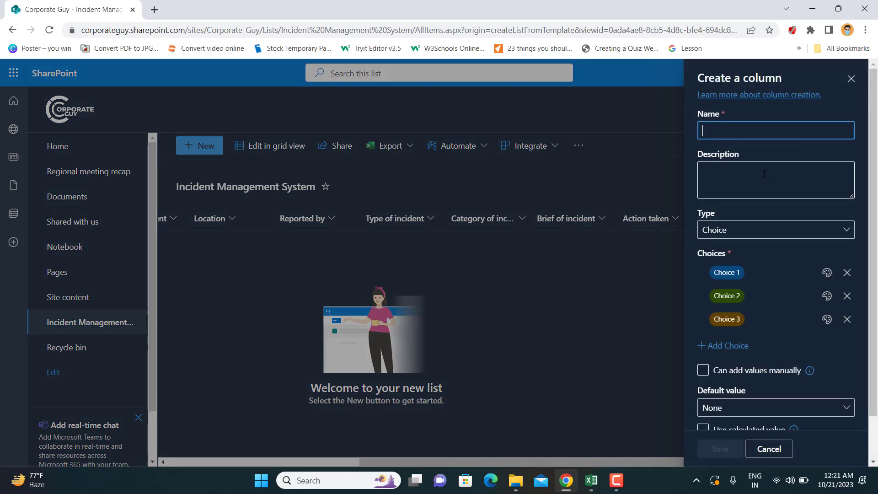
text(Status)
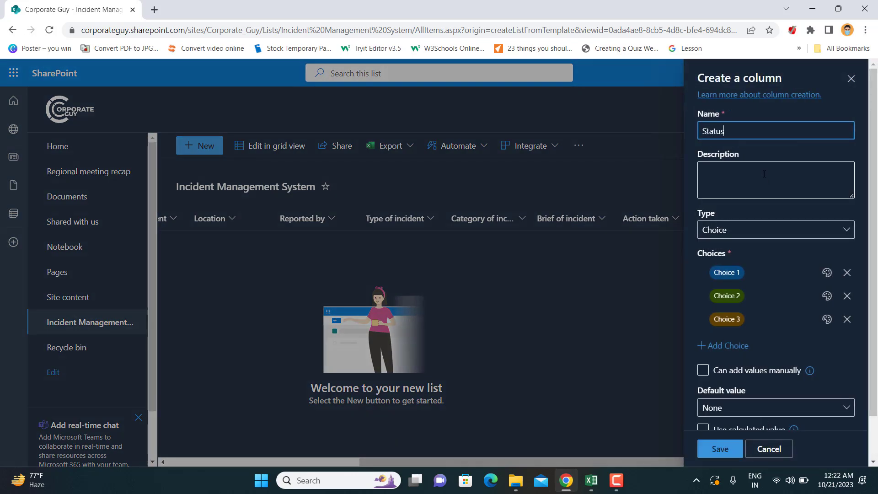
Set the Status column's choices to Open and Closed, remove the third default choice, and save the column.
click(761, 273)
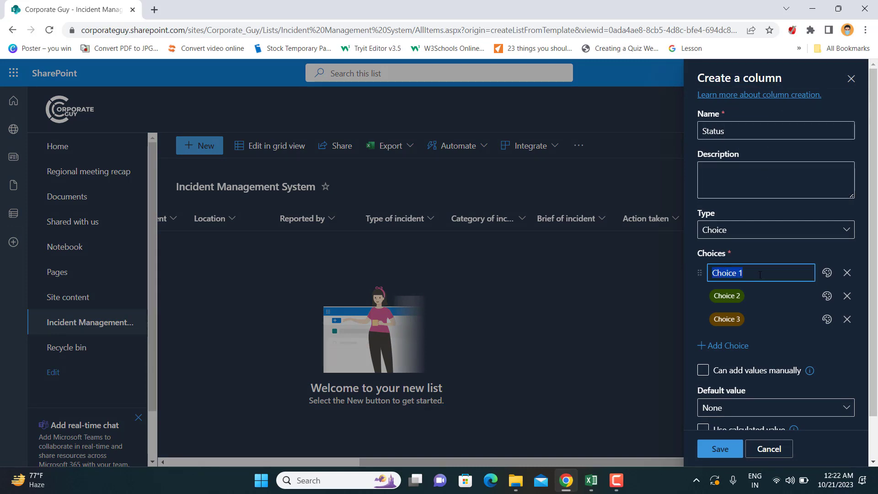
text(Open)
click(758, 296)
text(Close)
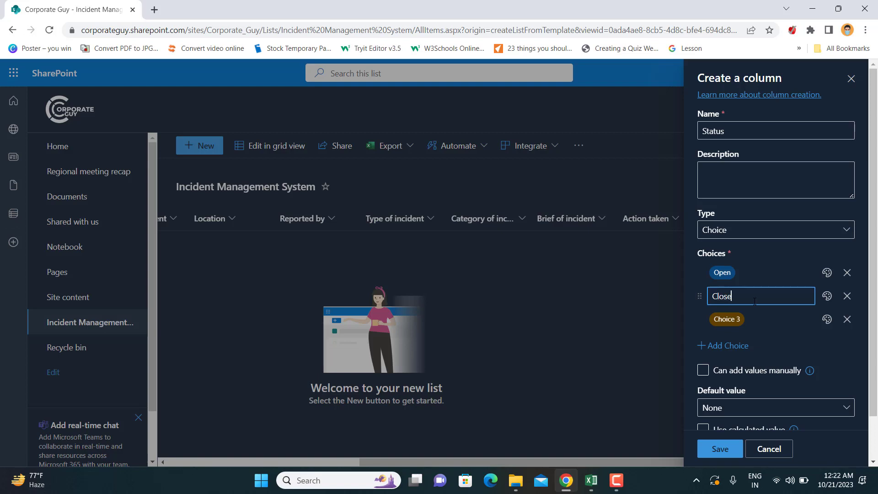
text(d)
click(847, 319)
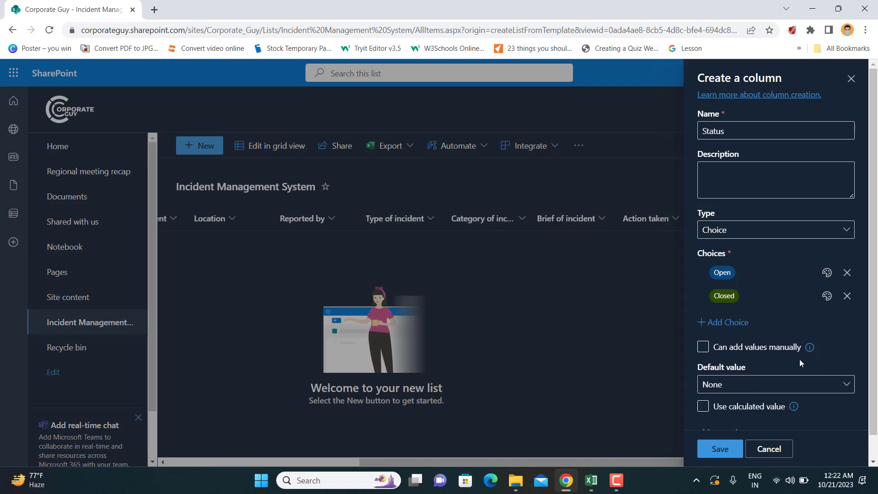
click(720, 450)
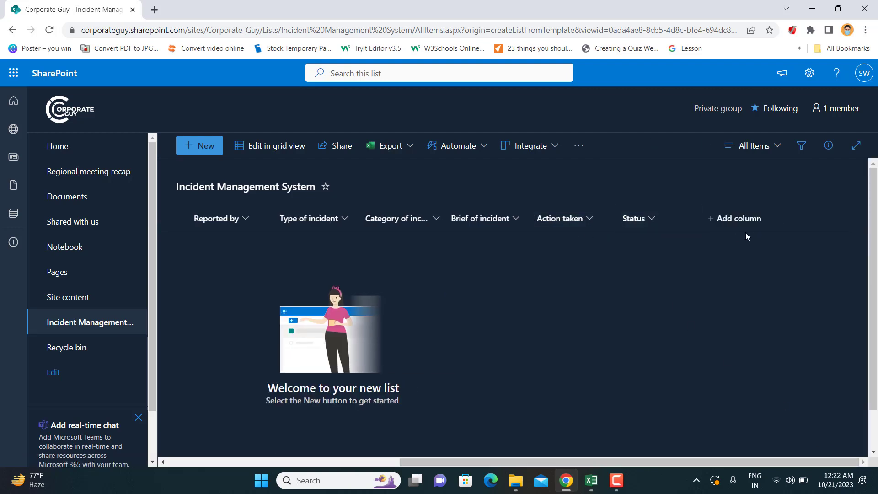
Add a Date and time column named "Closed on" to the list.
click(740, 219)
click(758, 299)
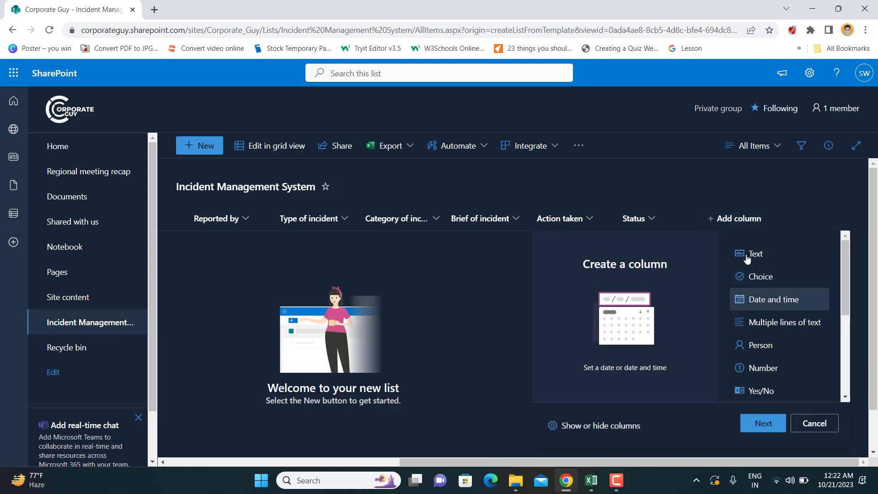
click(761, 432)
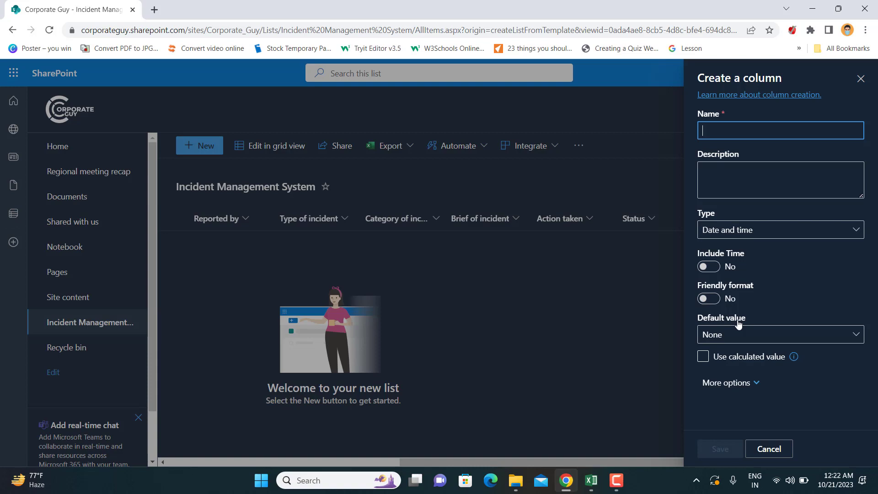
text(Closedd)
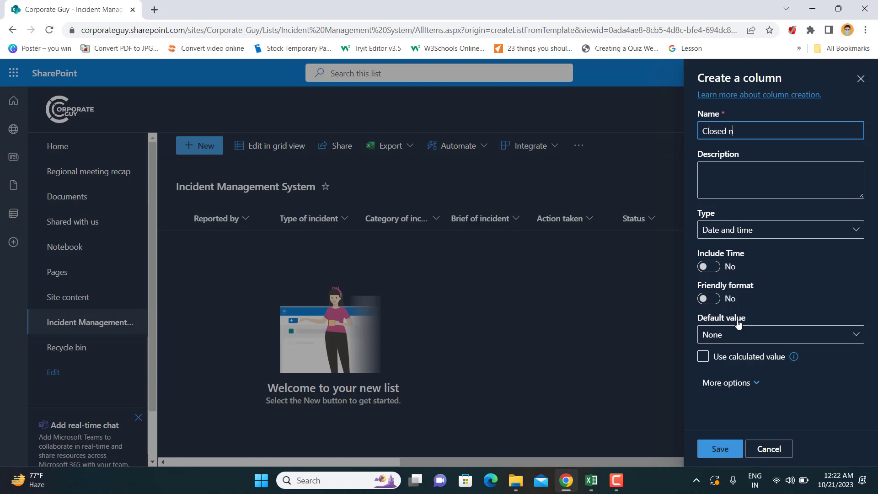
key(BackSpace)
text(on)
click(710, 267)
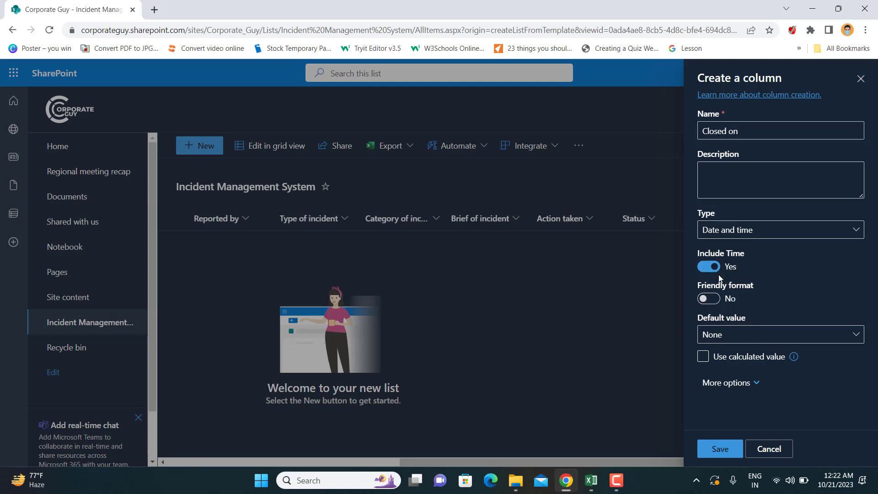
click(712, 270)
click(720, 448)
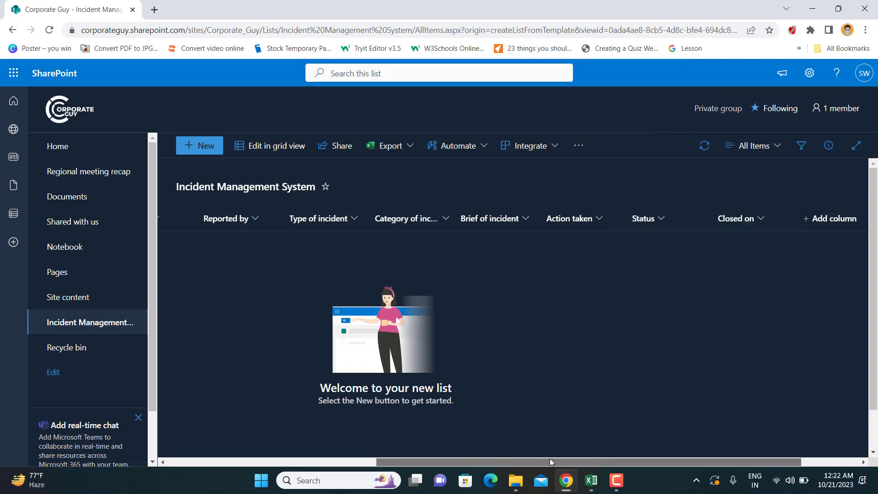
Review the list's full set of columns and the formatting options for the current view.
drag(550, 458, 391, 457)
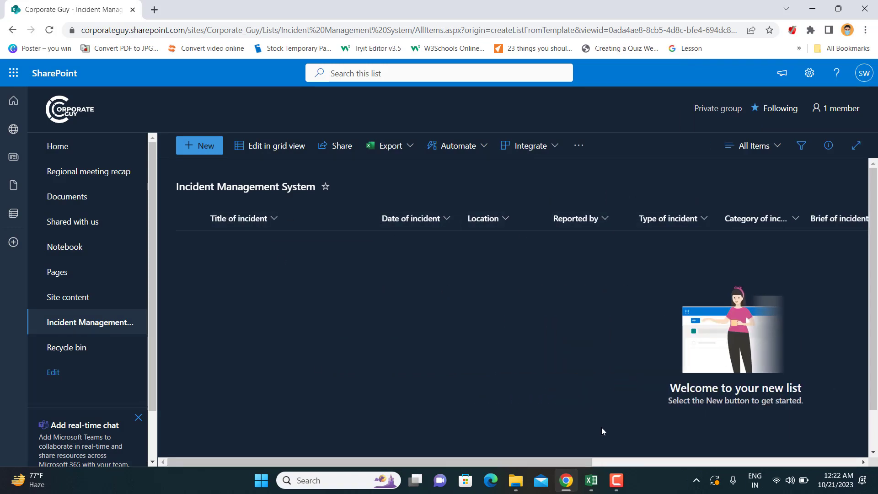
drag(579, 466, 847, 446)
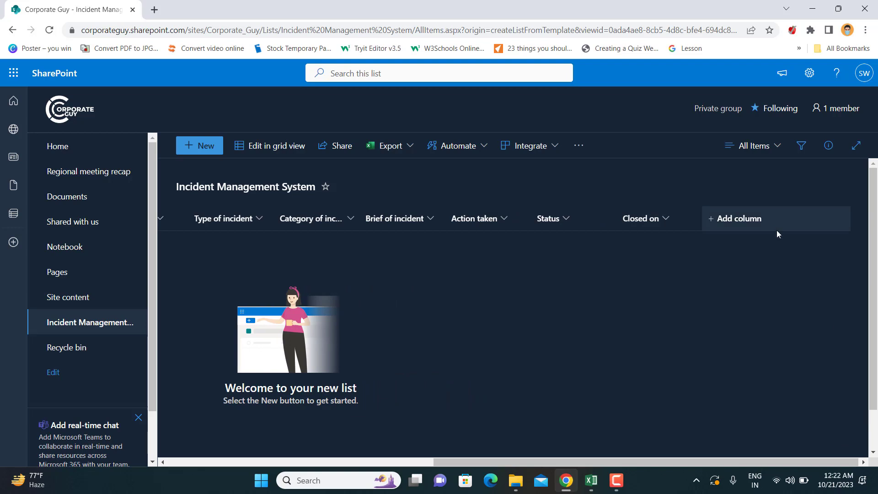
click(777, 146)
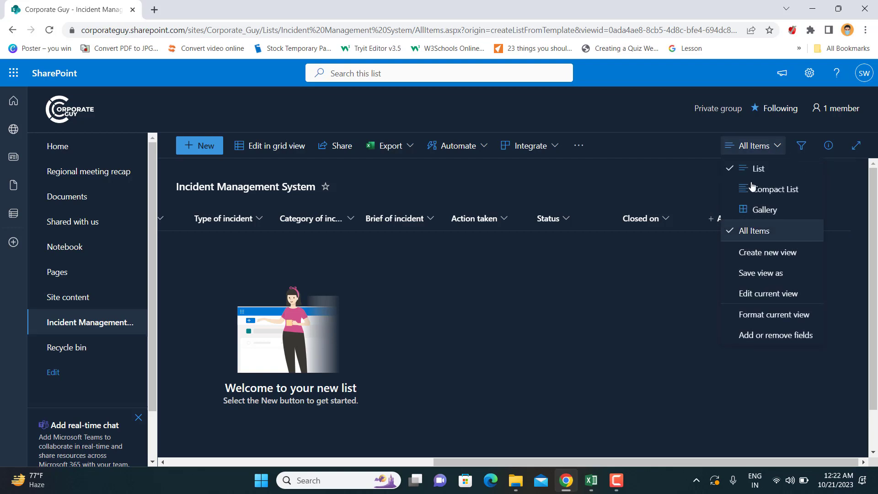
click(793, 316)
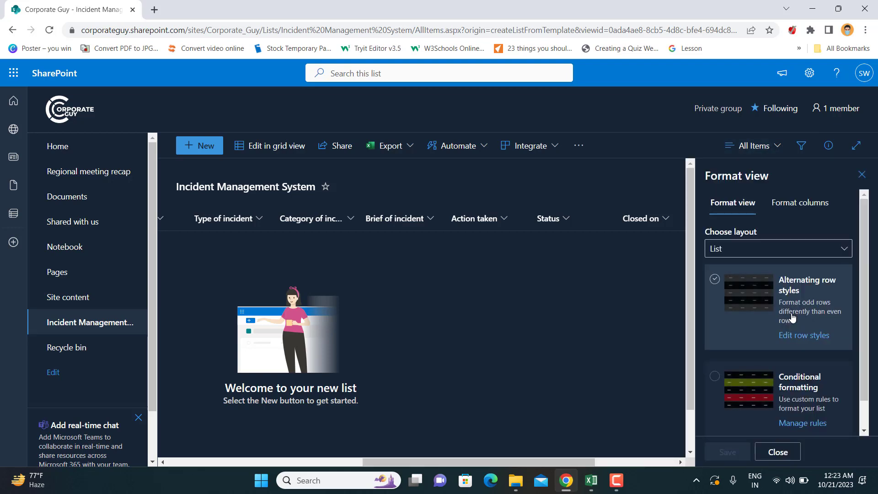
scroll(793, 317, down, 1)
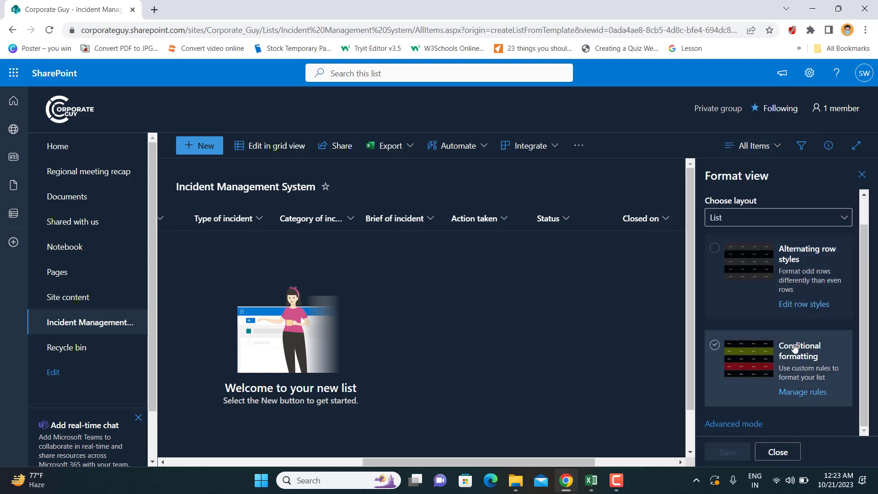
click(778, 452)
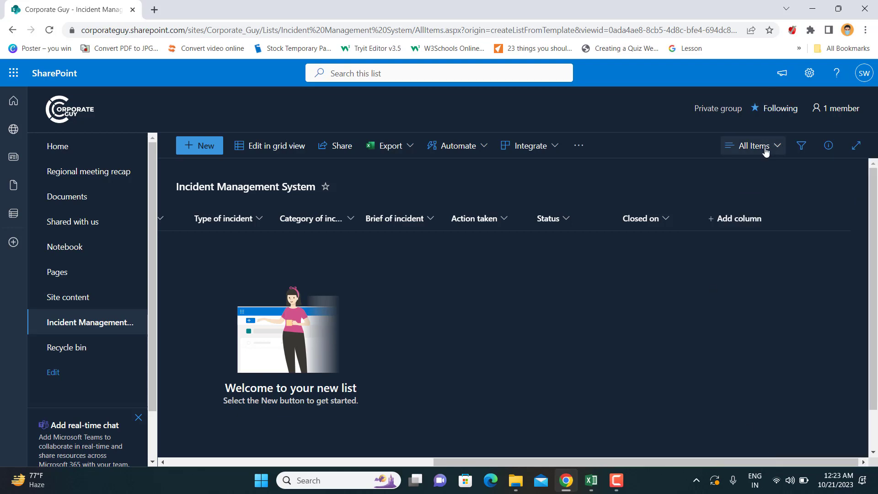
Examine which columns the All Items view displays and their order in its edit settings, leaving without changes.
click(767, 148)
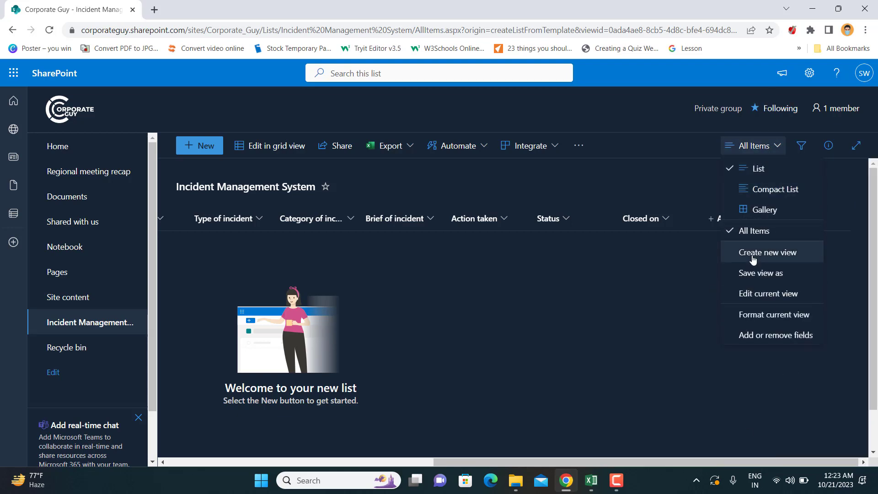
click(776, 298)
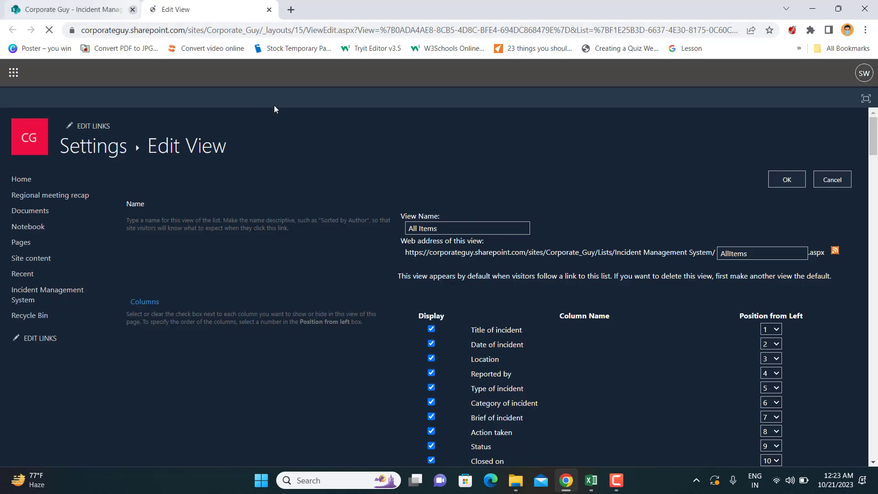
scroll(583, 334, down, 3)
scroll(594, 343, down, 3)
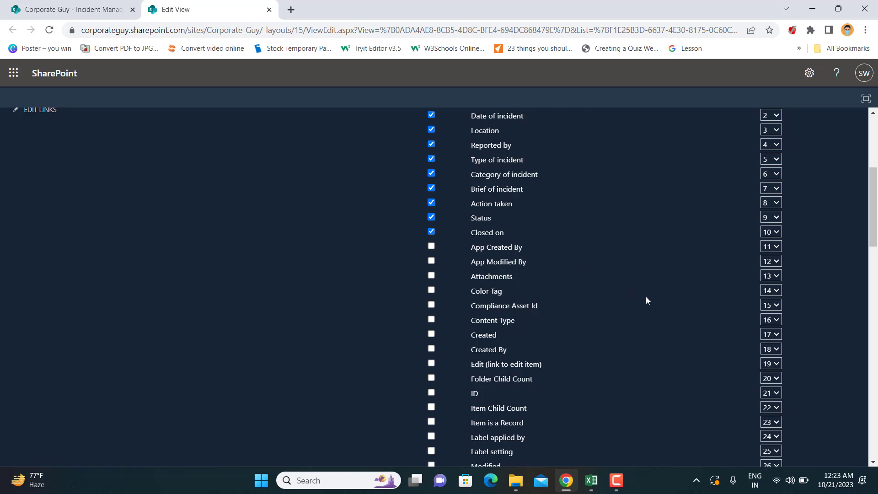
scroll(655, 305, down, 4)
scroll(657, 257, up, 7)
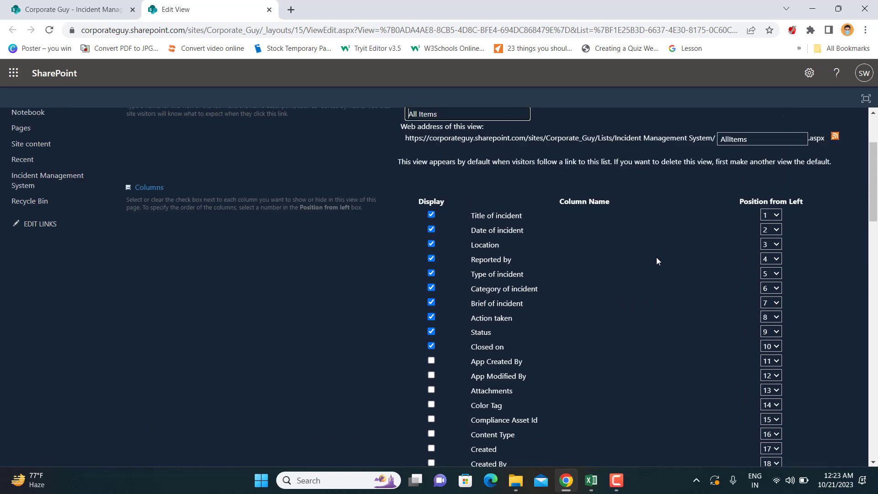
scroll(599, 301, down, 4)
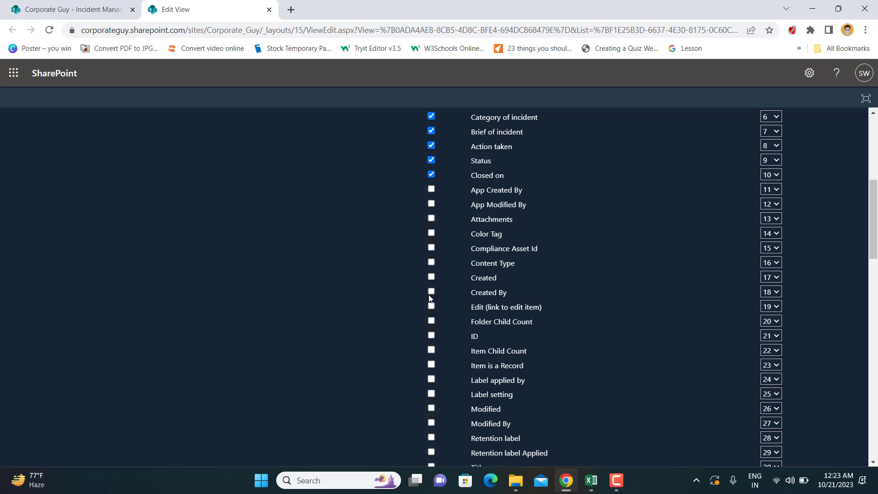
scroll(571, 288, up, 6)
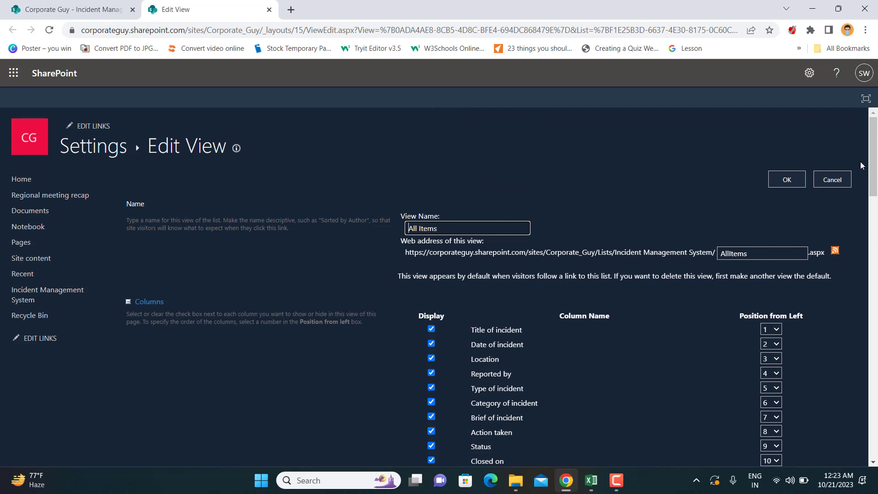
click(832, 180)
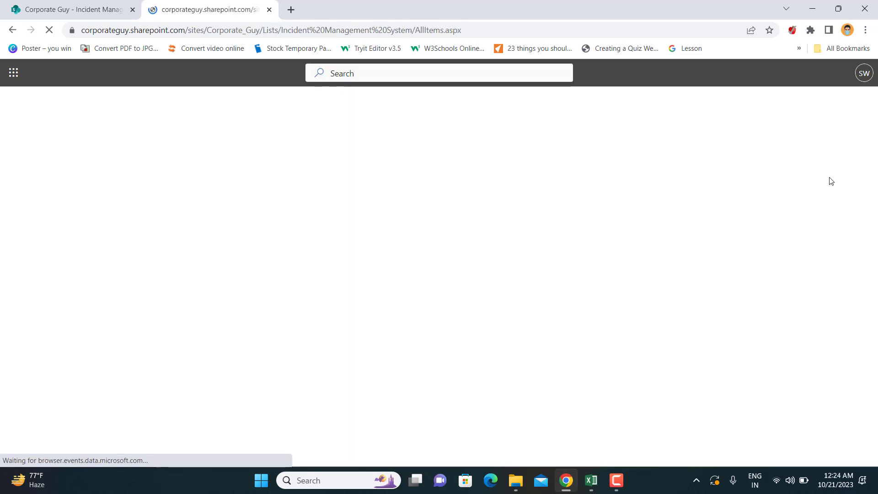
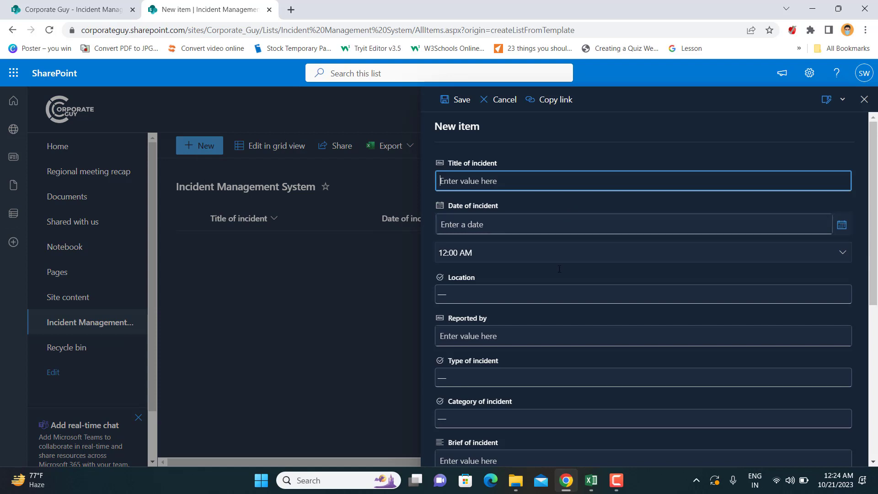
Title the new incident item "Test" and set its date of incident to 10/17/2023.
scroll(555, 343, up, 6)
key(Tab)
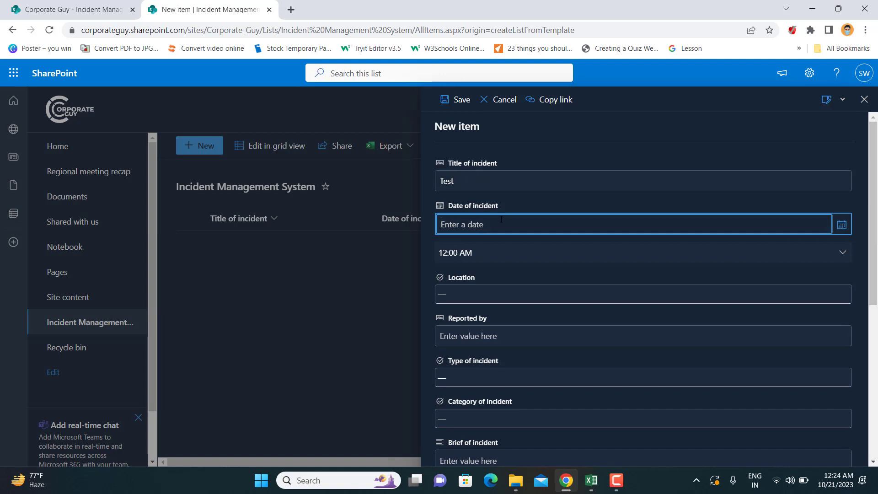
click(842, 224)
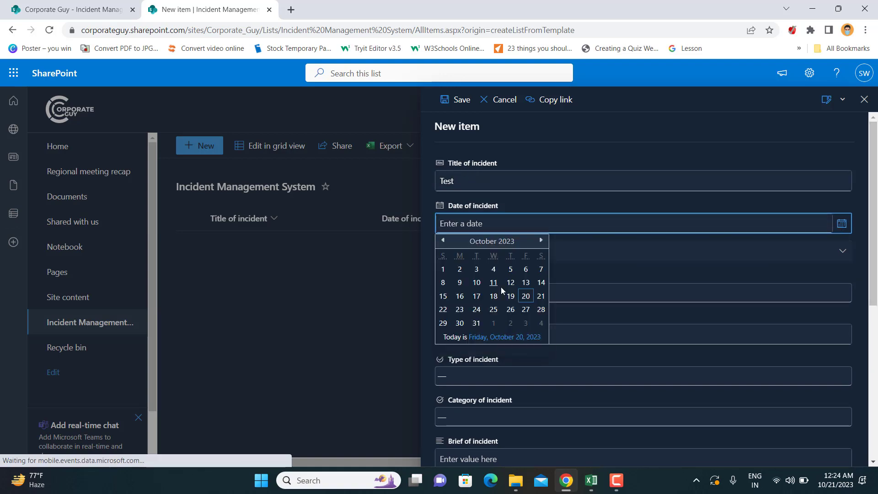
click(477, 296)
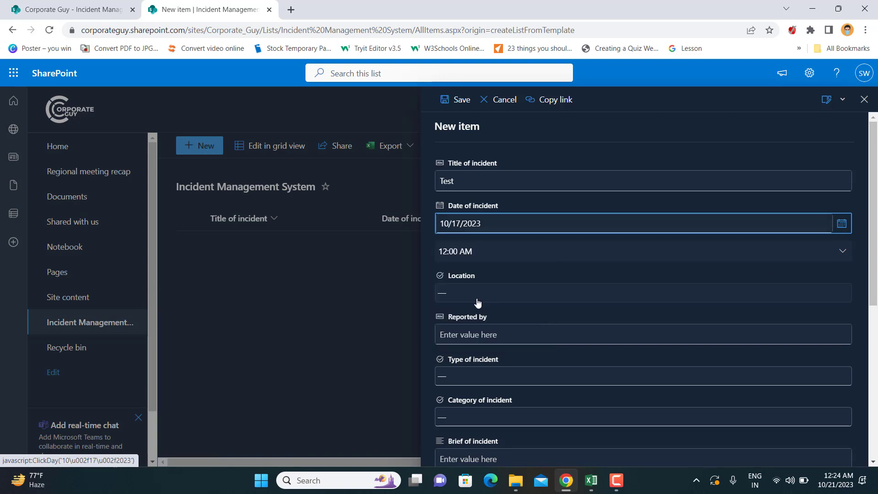
Set the new item's location to Zone 1 and enter the reporter's name in Reported by.
click(482, 295)
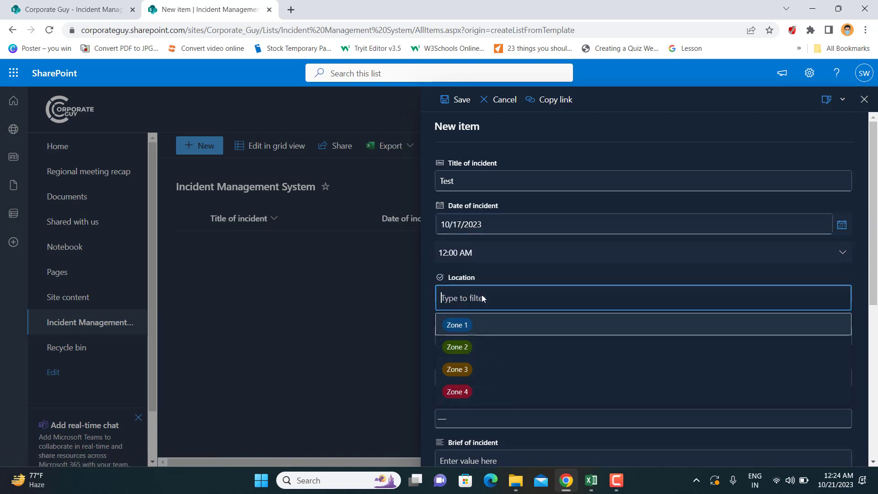
click(473, 330)
click(488, 335)
text(shashank)
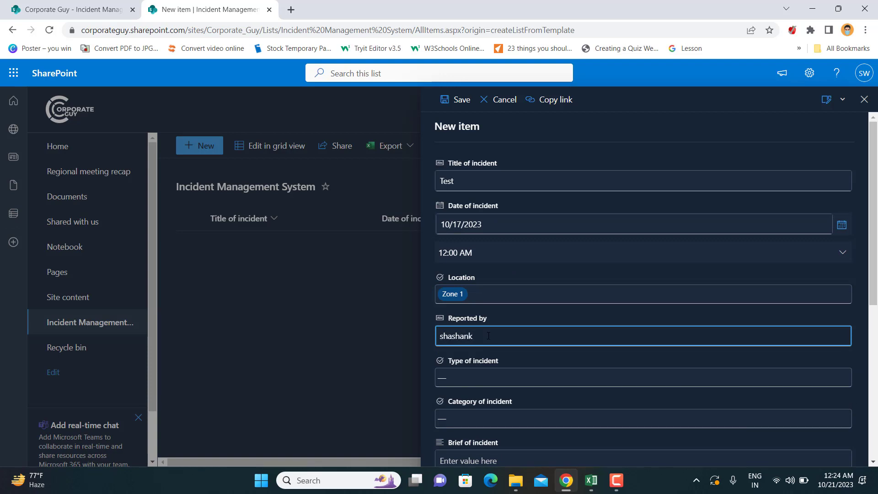
Set the new item's type of incident to People and its category of incident to Assault.
click(452, 378)
click(457, 306)
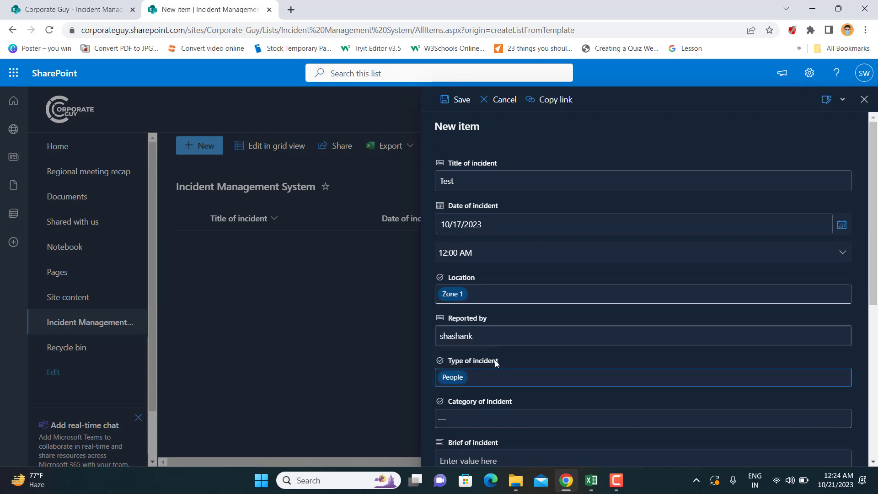
scroll(455, 275, down, 3)
click(455, 245)
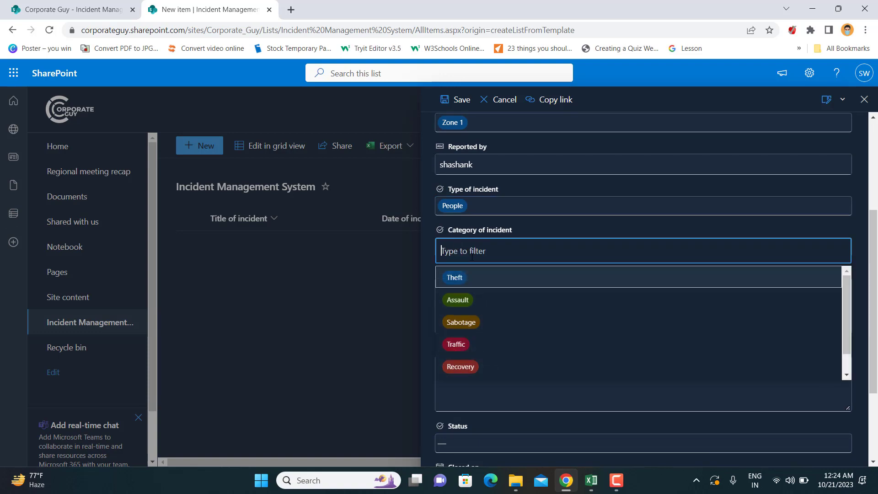
click(465, 302)
Enter "Test" as both the brief of incident and the action taken.
click(477, 309)
text(Test)
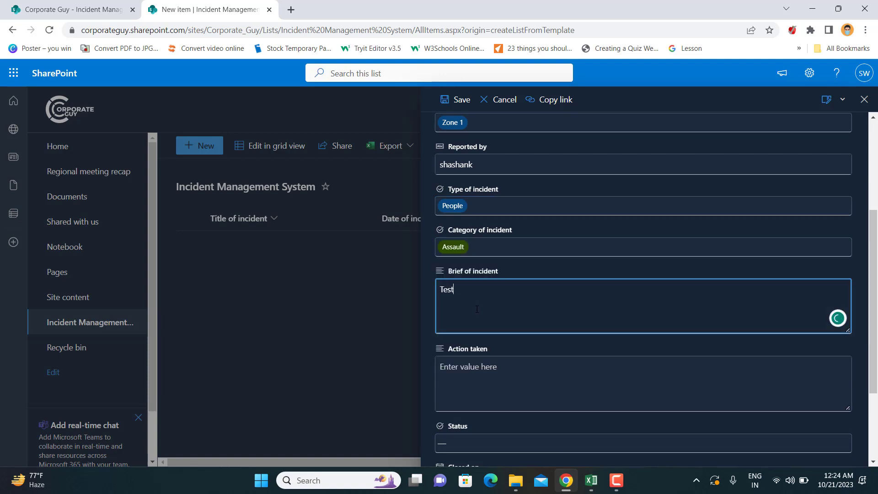
key(Tab)
text(Test)
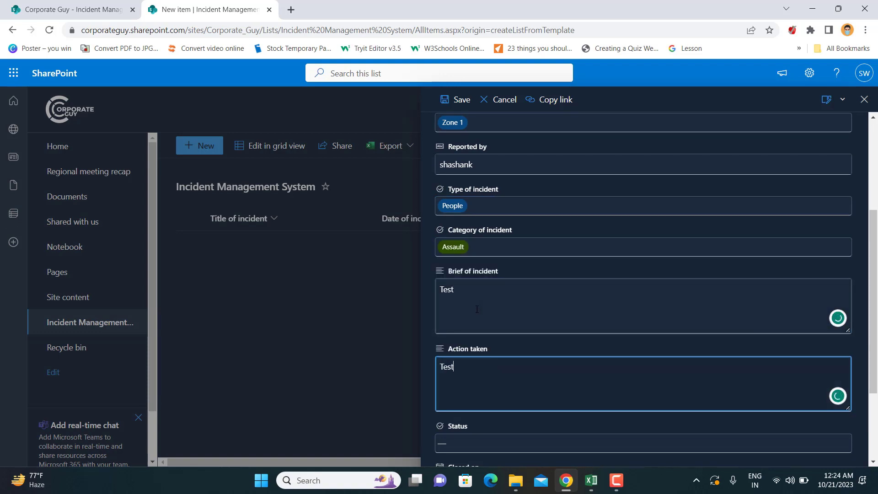
Set the new item's status to Open and save it, leaving the Closed on date empty.
scroll(533, 313, down, 3)
click(487, 319)
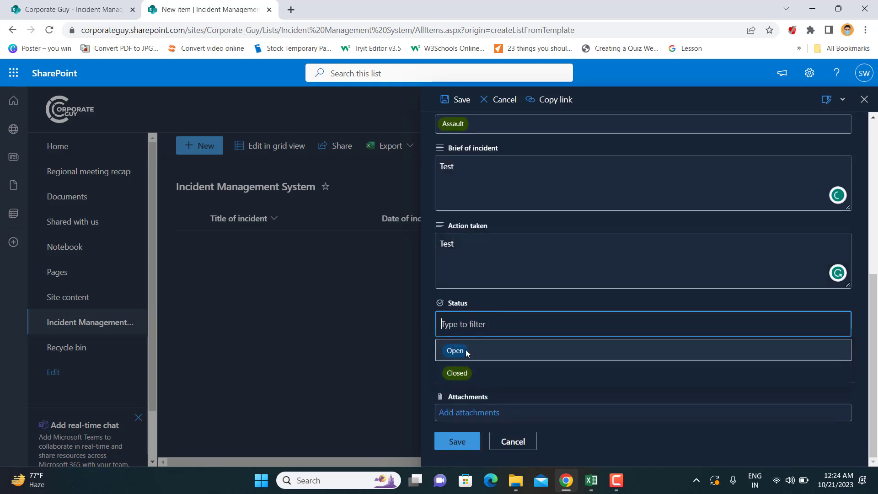
click(458, 352)
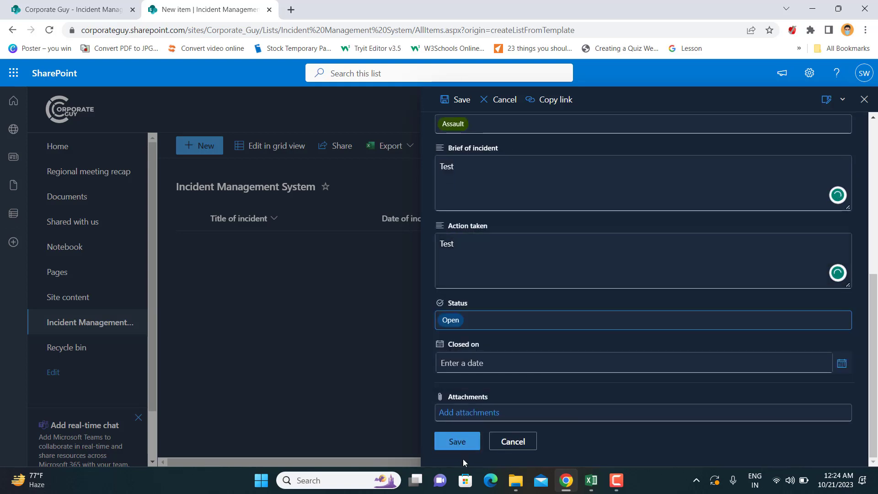
click(454, 442)
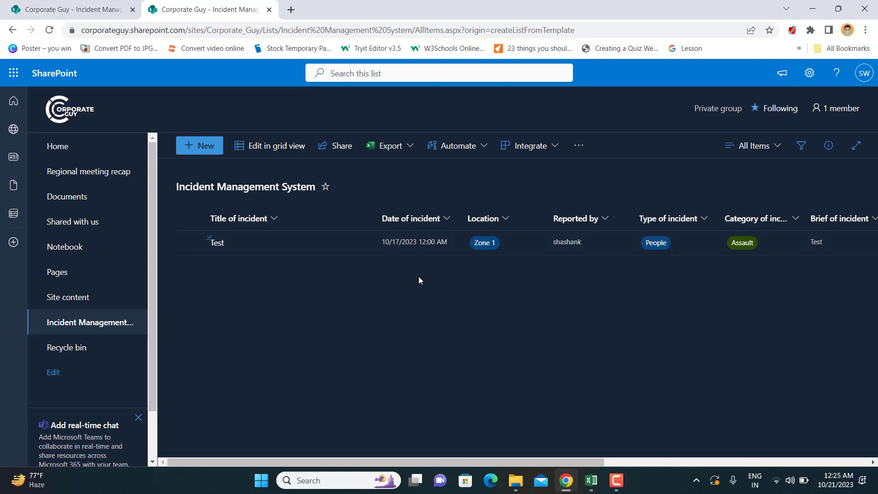
click(409, 155)
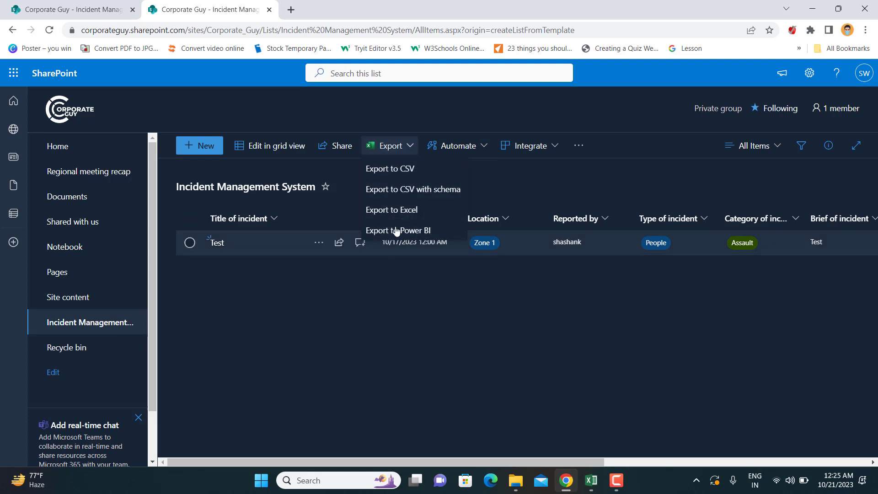
click(401, 304)
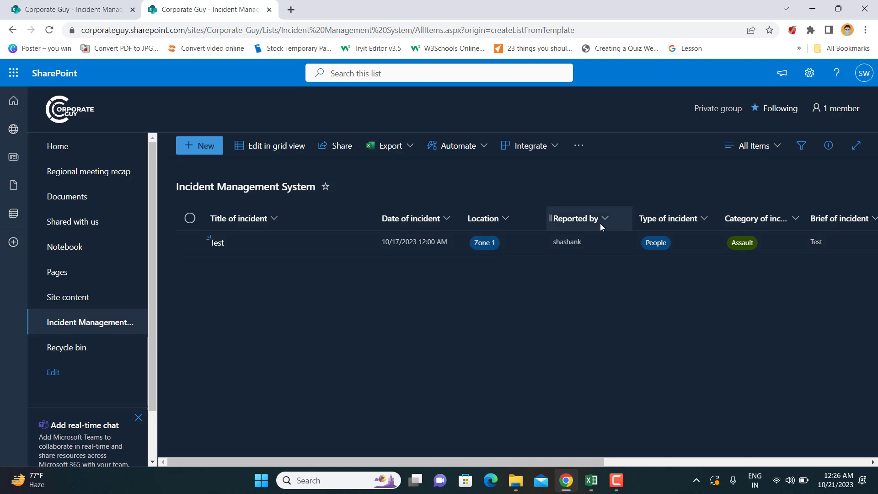
Start a new Choice column between Reported by and Type of incident and name it "Severity".
mouse_move(630, 225)
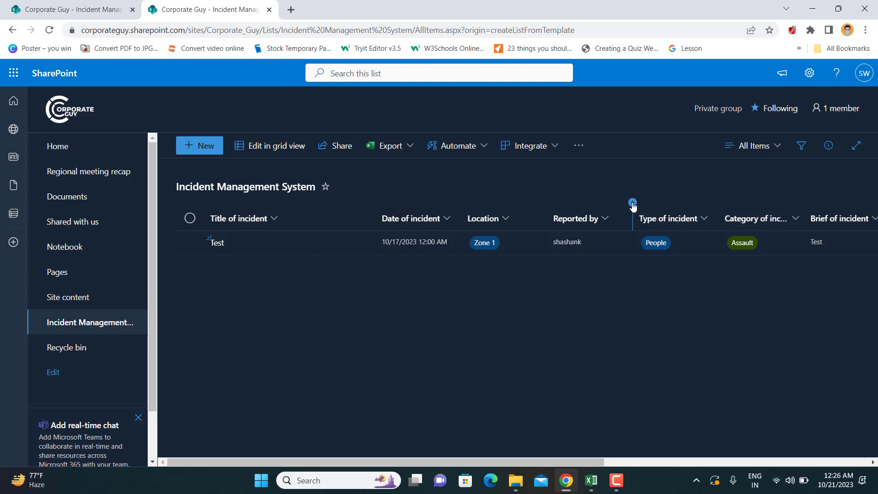
click(633, 203)
click(549, 256)
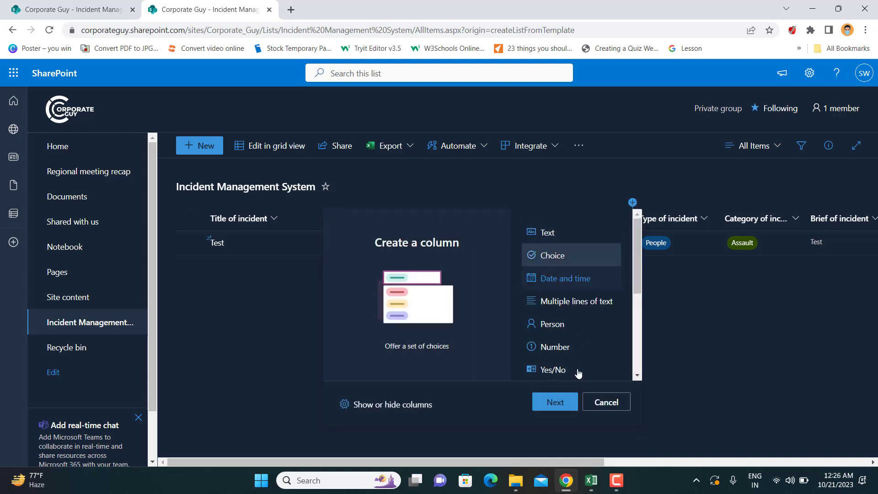
click(551, 406)
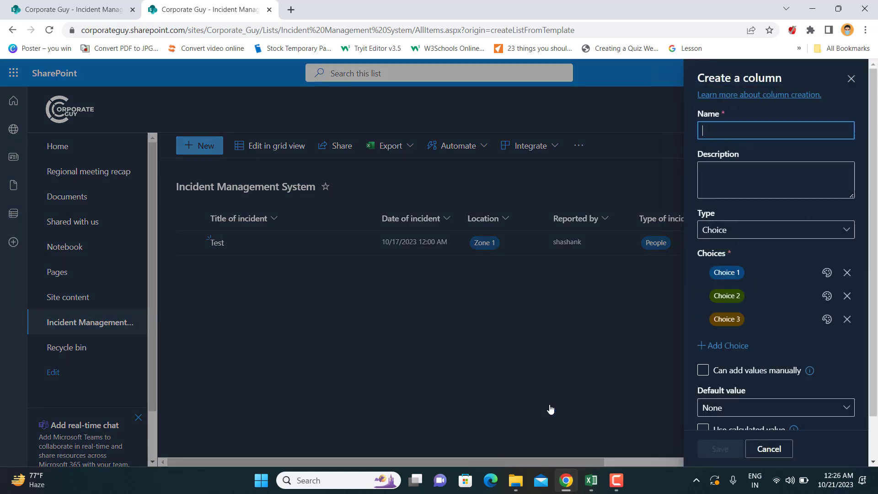
text(Sev)
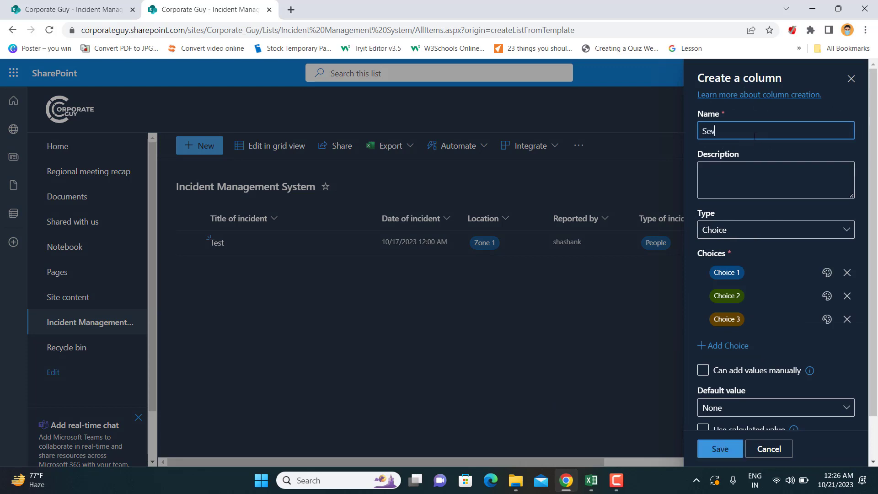
text(erity)
Rename the Severity column's first default choice to "Level 1".
click(738, 275)
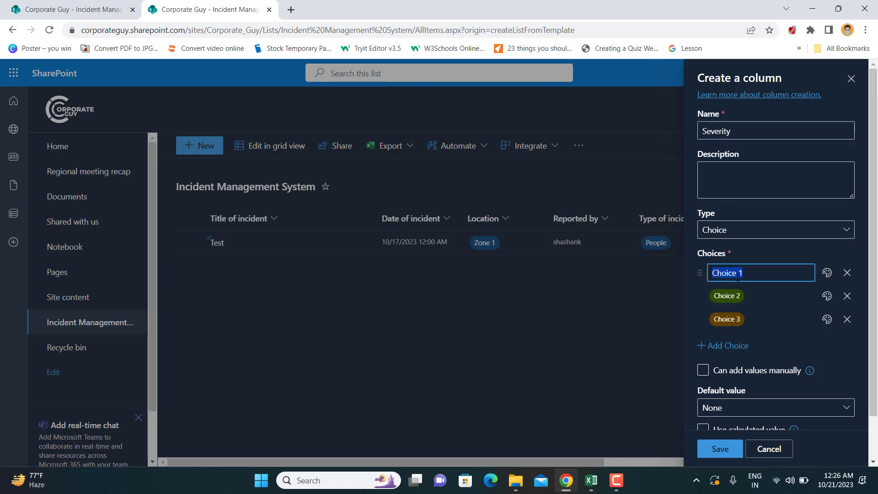
text(Round)
key(BackSpace)
key(BackSpace)
key(BackSpace)
text(und)
key(BackSpace)
key(BackSpace)
key(BackSpace)
key(BackSpace)
key(BackSpace)
text(Level 1)
Rename the Severity column's second and third choices to "Level 2" and "Level 3" and save the column.
click(740, 296)
text(Le)
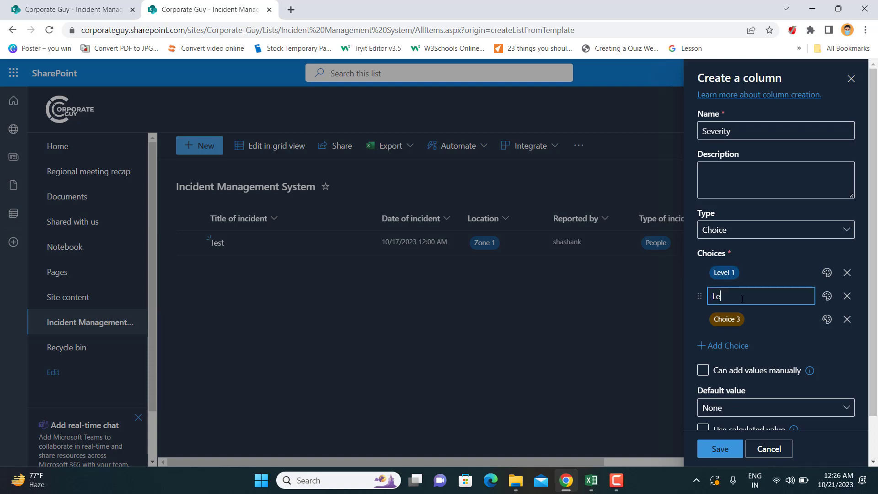
text(vel 2)
click(729, 320)
text(Level )
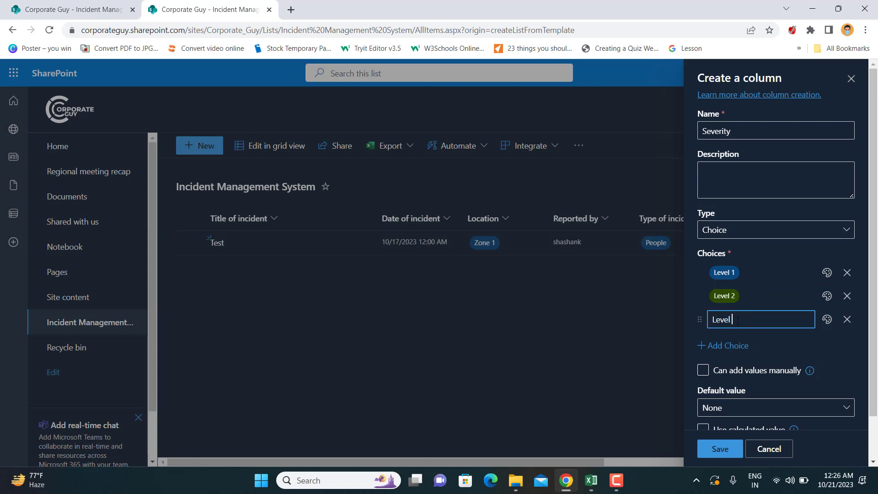
text(3)
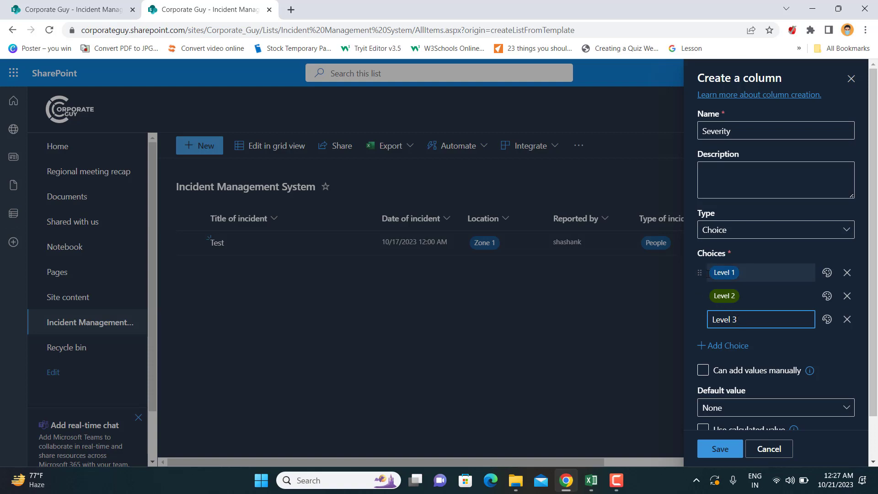
click(690, 279)
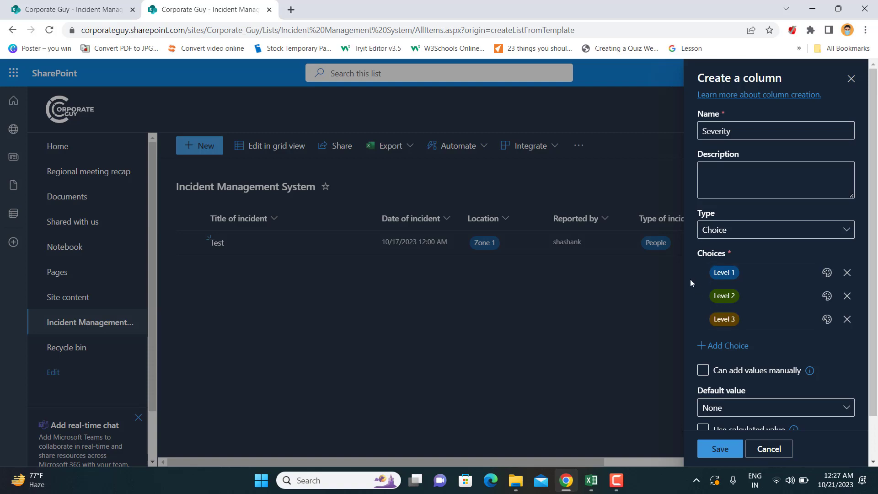
click(730, 454)
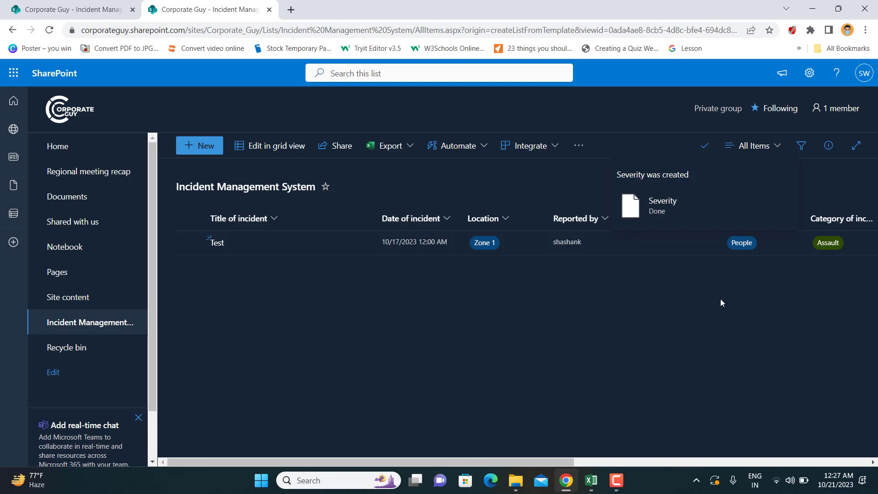
mouse_move(300, 461)
mouse_down()
mouse_move(590, 461)
mouse_move(283, 462)
mouse_up()
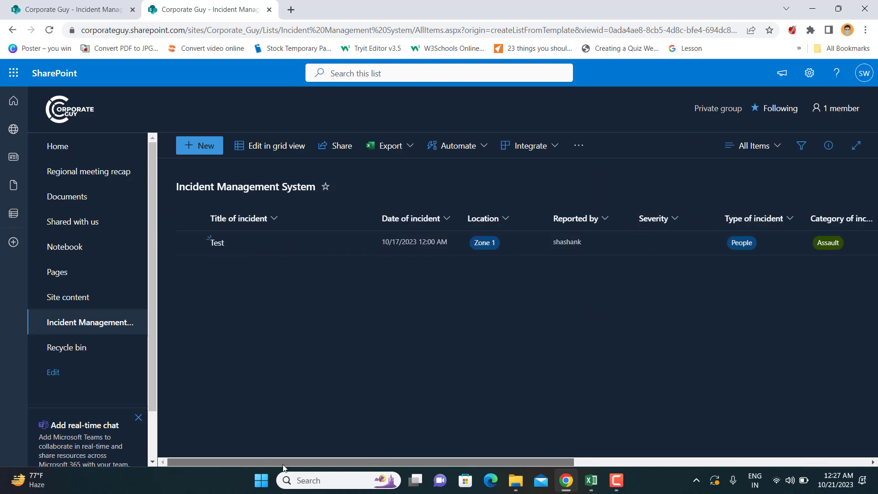